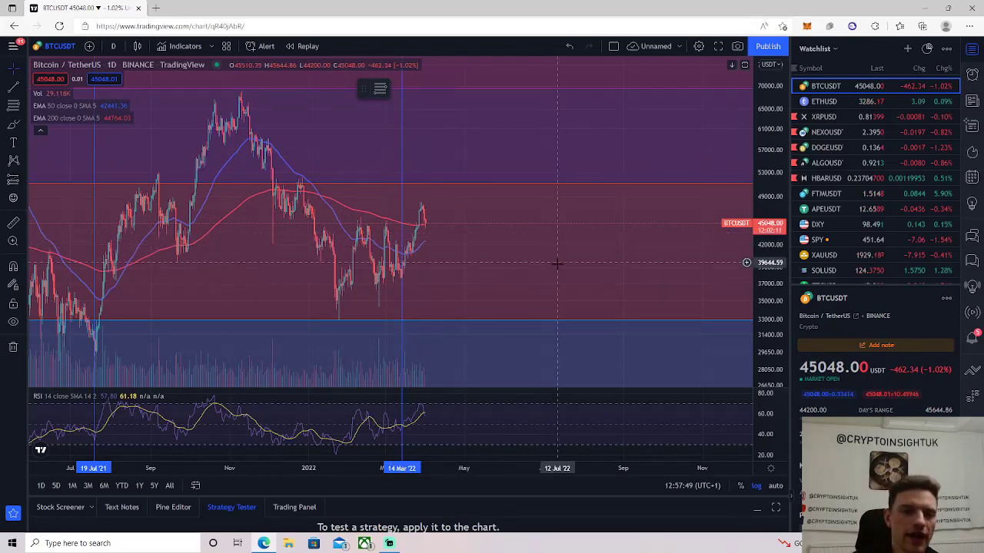
Step: Draw a nearly horizontal trend line at about 45,000 from 29 Dec 2021 to June 2022 on the BTCUSDT chart, and delete it
{"action": "scroll", "coordinate": [538, 248], "scroll_direction": "up", "scroll_amount": 2}
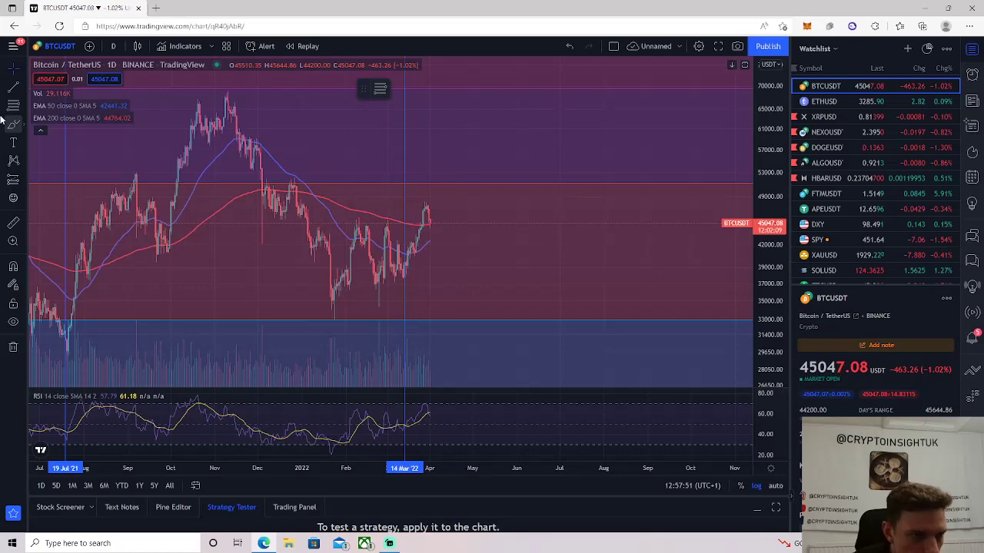
{"action": "left_click", "coordinate": [14, 89]}
{"action": "left_click", "coordinate": [297, 223]}
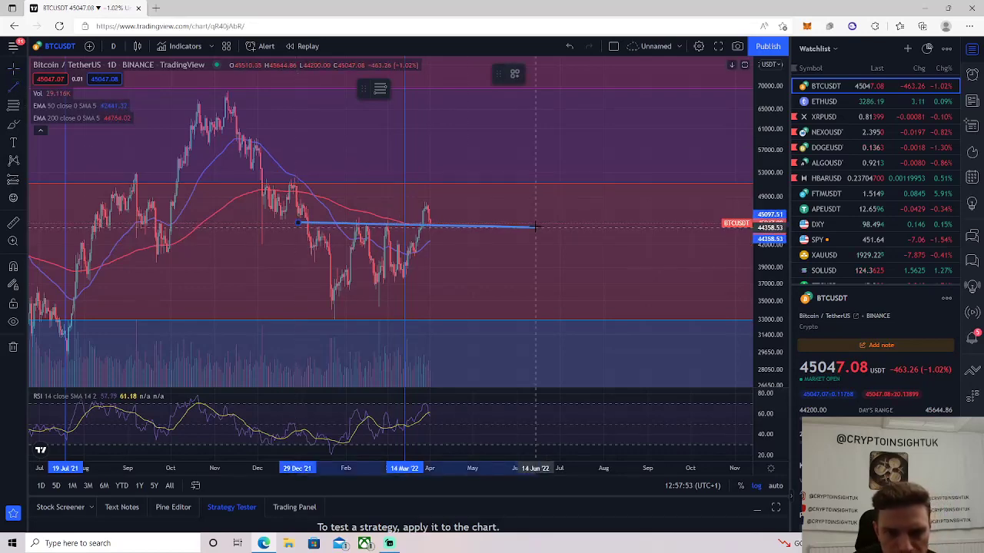
{"action": "left_click", "coordinate": [538, 225]}
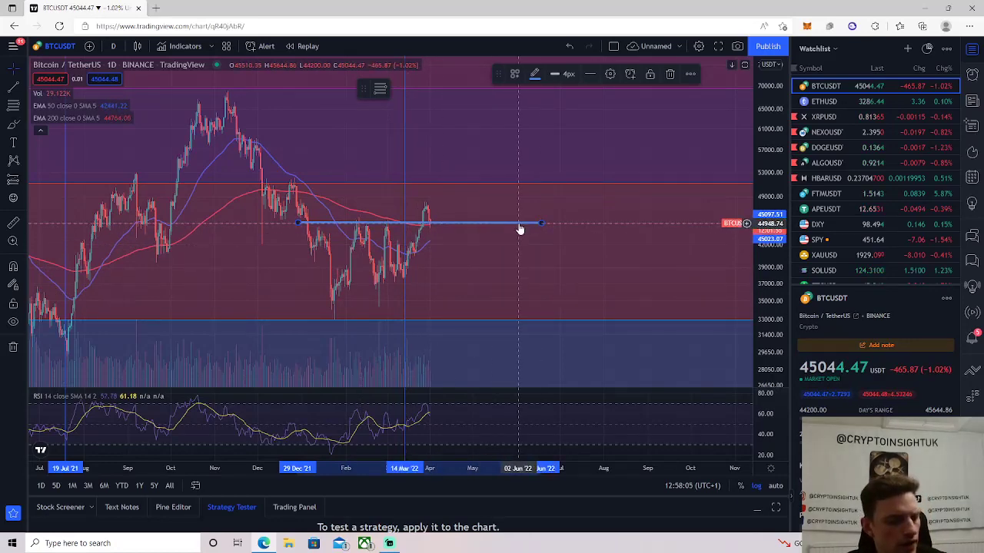
{"action": "key", "text": "Delete"}
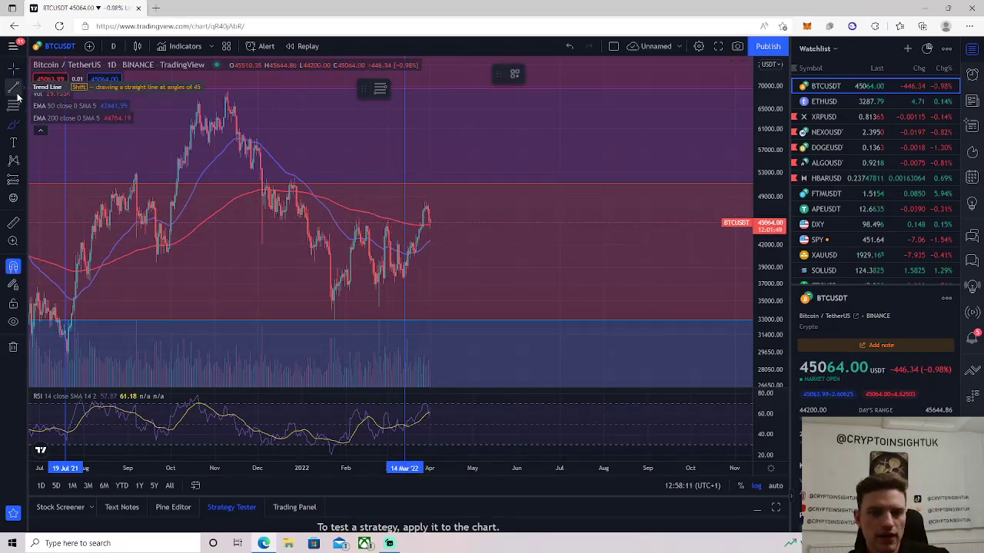
Step: Draw a level line at about 45,172 from 9 Jan to 29 May 2022, brush possible price paths, and undo these drawings
{"action": "left_click", "coordinate": [313, 223]}
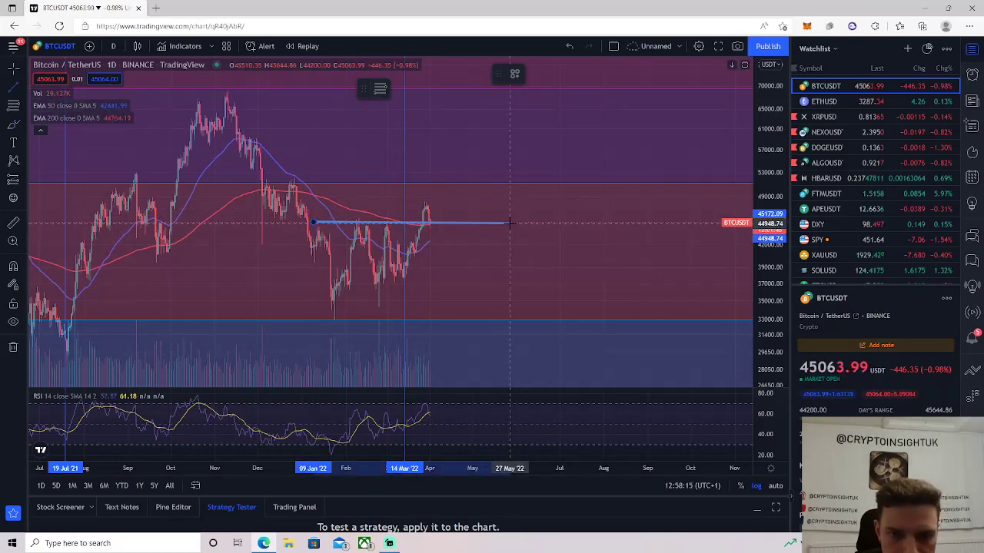
{"action": "left_click", "coordinate": [513, 222]}
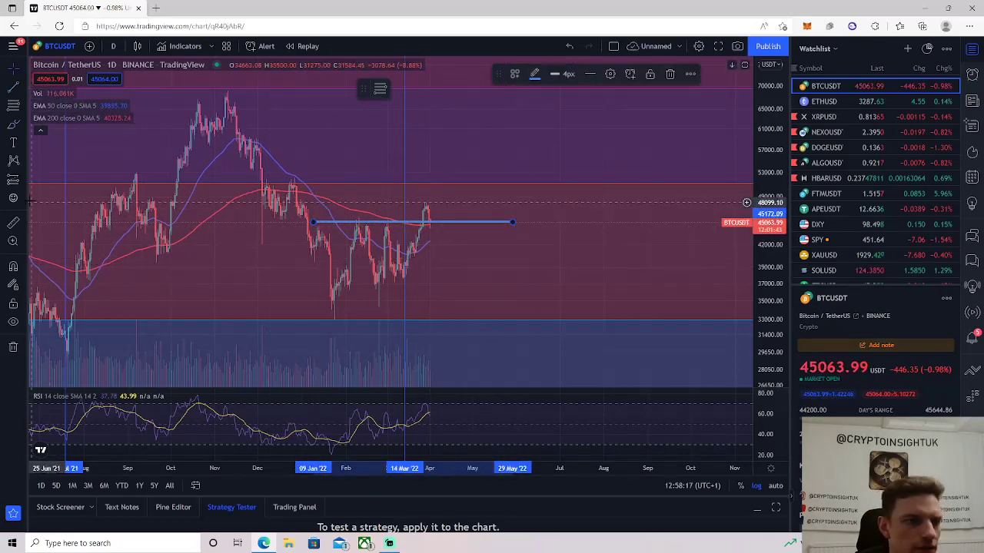
{"action": "left_click", "coordinate": [431, 224]}
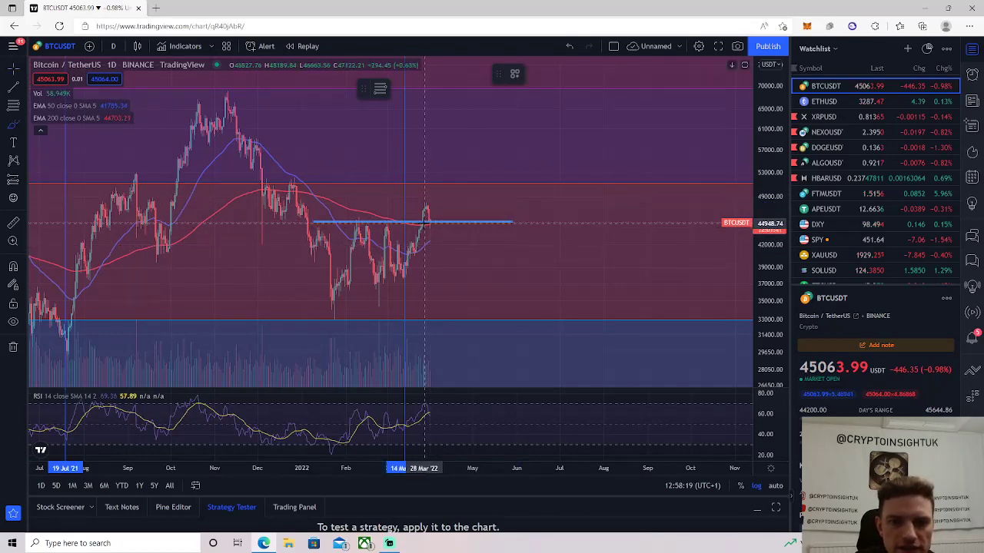
{"action": "left_click_drag", "start_coordinate": [431, 224], "coordinate": [440, 187]}
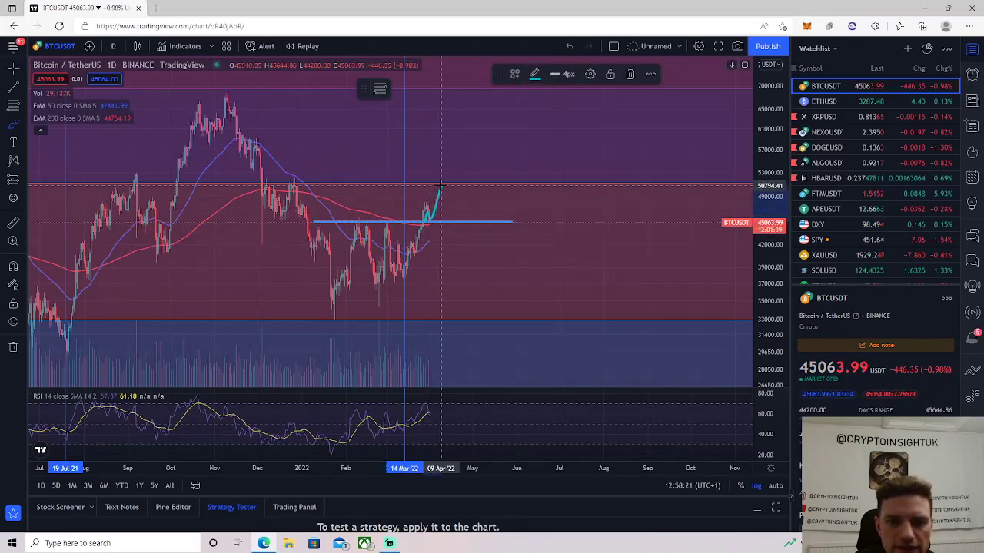
{"action": "key", "text": "ctrl+z"}
{"action": "key", "text": "ctrl+z"}
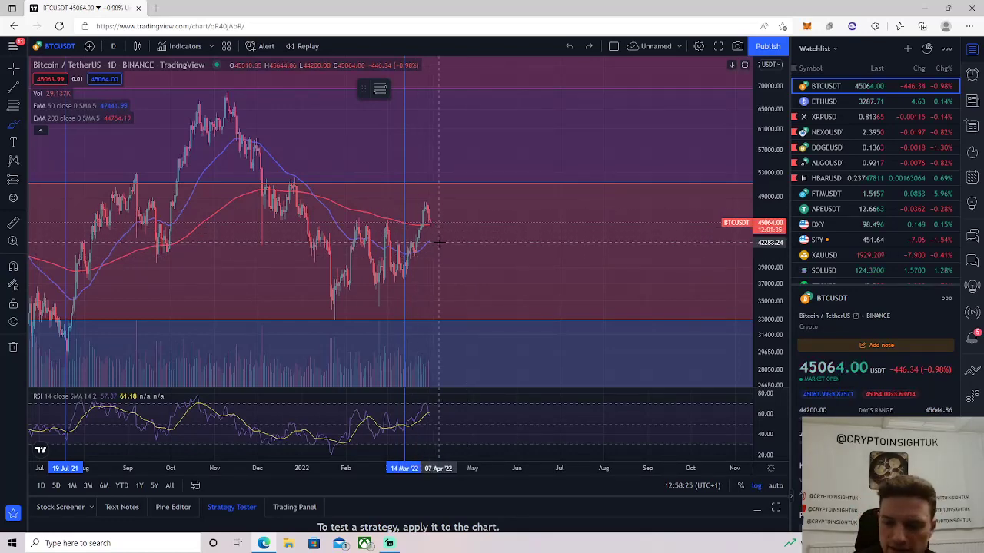
{"action": "mouse_move", "coordinate": [439, 237]}
{"action": "left_mouse_down"}
{"action": "mouse_move", "coordinate": [500, 259]}
{"action": "mouse_move", "coordinate": [530, 255]}
{"action": "left_mouse_up"}
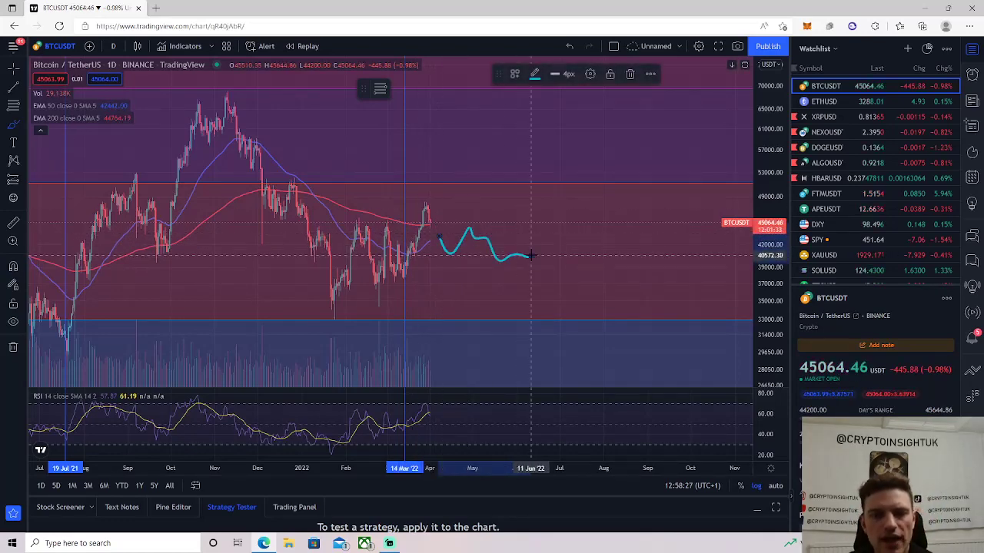
{"action": "key", "text": "ctrl+z"}
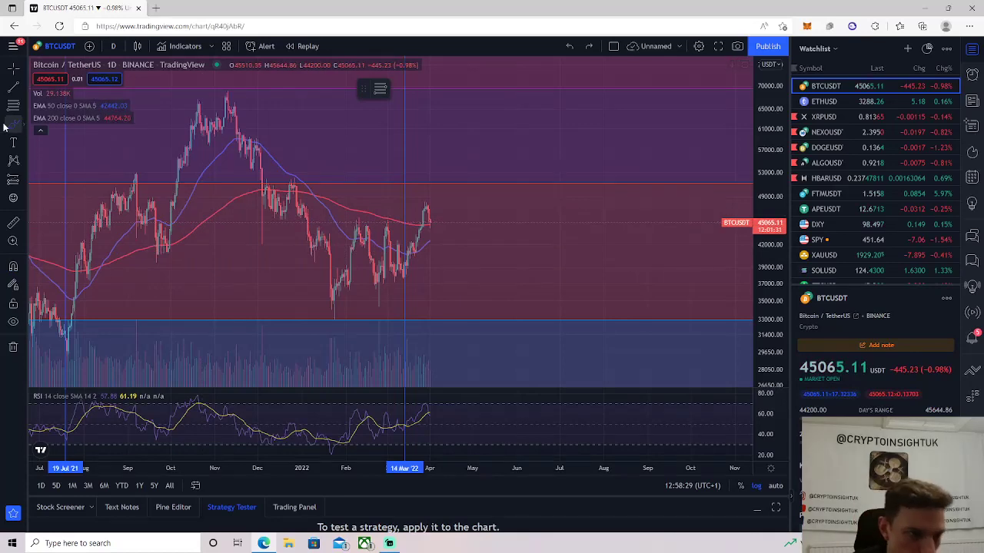
Step: Draw a rising channel with trend lines from about 33,441 to 48,498 and from about 42,988 to 54,175, and undo both
{"action": "left_click", "coordinate": [15, 100]}
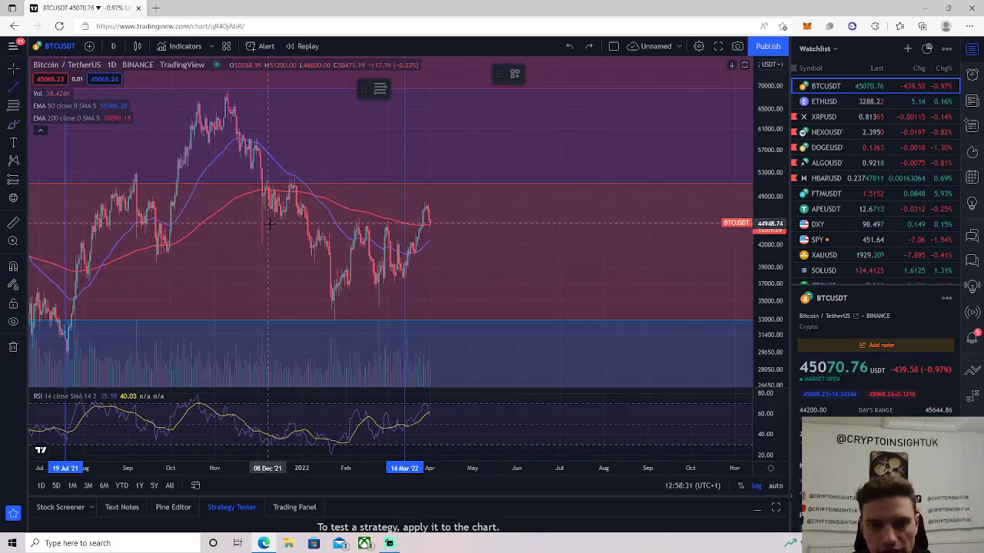
{"action": "left_click", "coordinate": [330, 315]}
{"action": "left_click", "coordinate": [562, 201]}
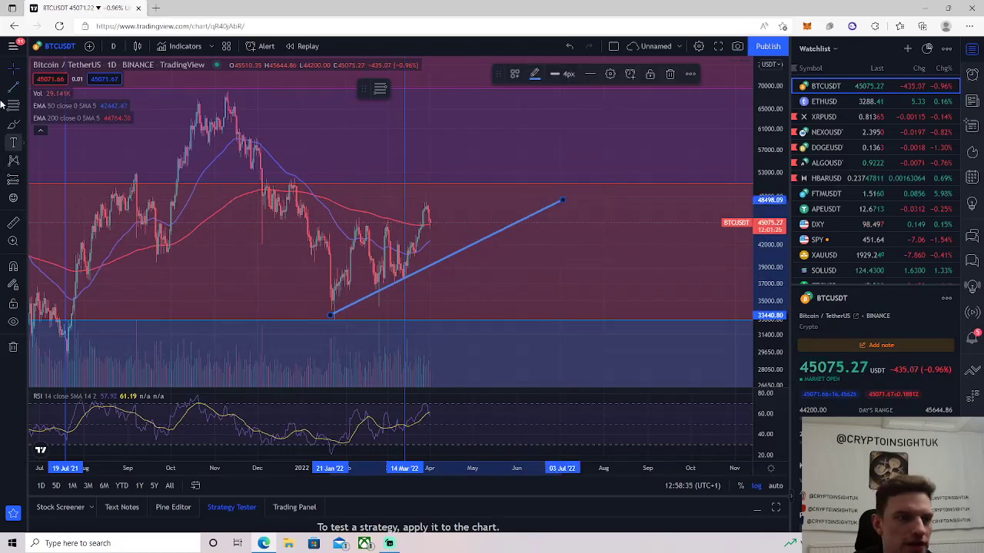
{"action": "left_click", "coordinate": [338, 230]}
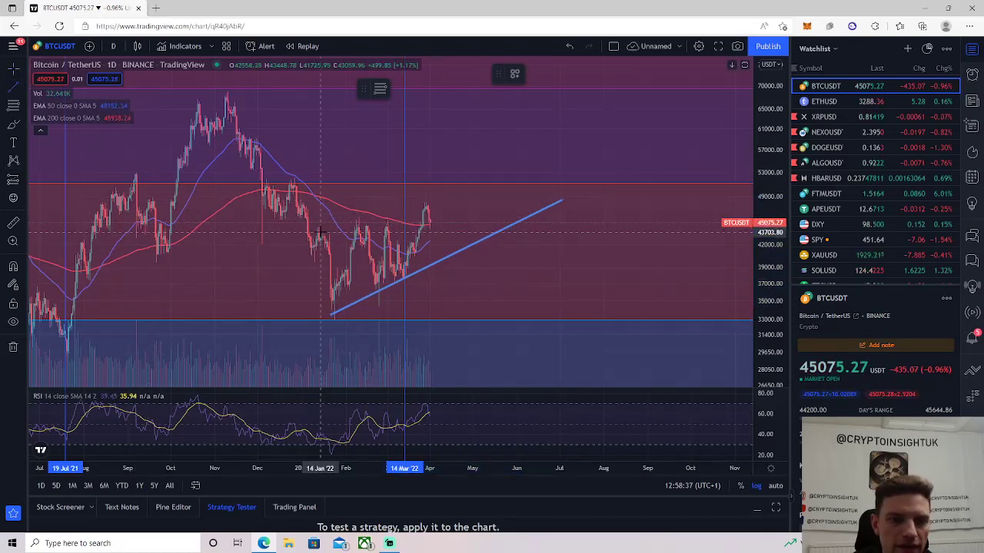
{"action": "left_click", "coordinate": [327, 237]}
{"action": "left_click", "coordinate": [463, 166]}
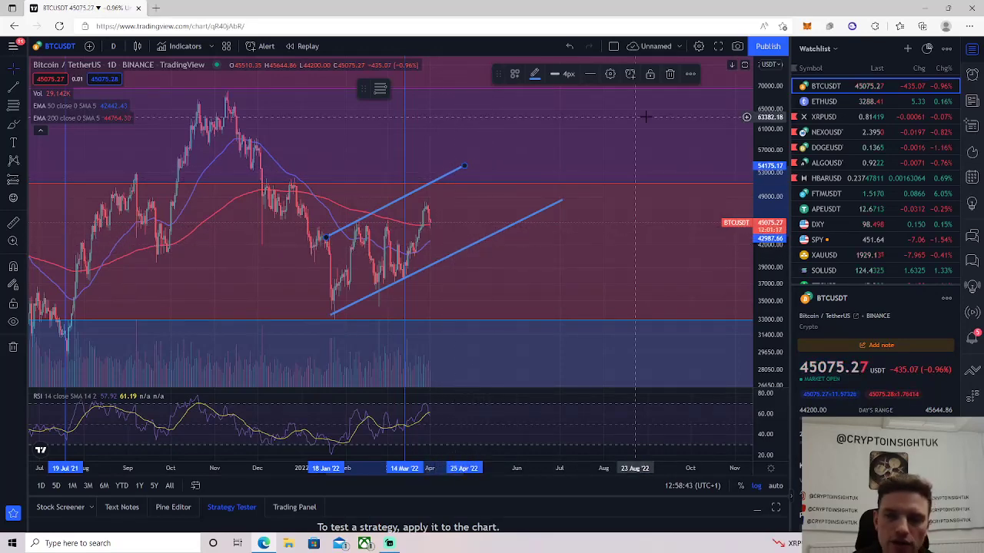
{"action": "key", "text": "ctrl+z"}
{"action": "key", "text": "ctrl+z"}
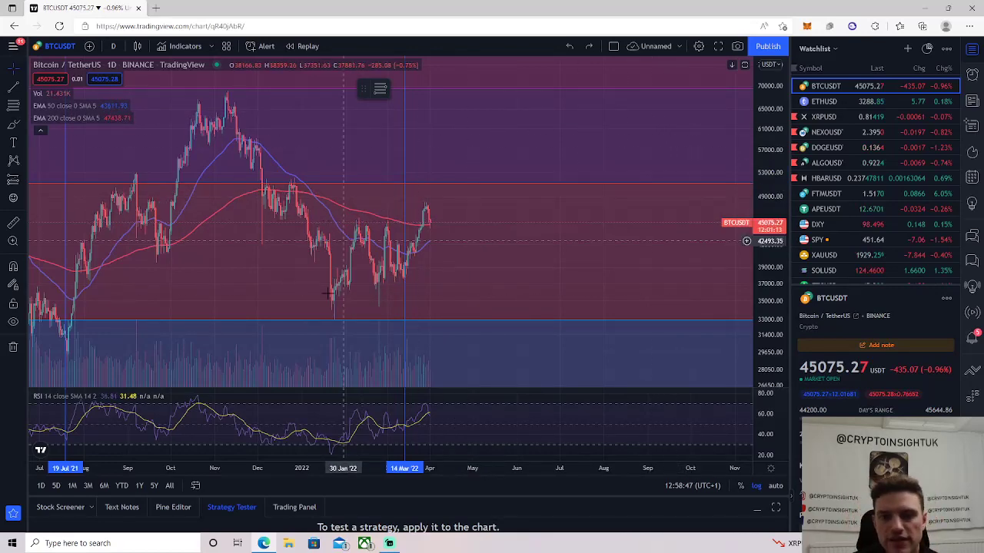
Step: Brush over the BTCUSDT price swings from the late January 2022 low to early April, and undo the stroke
{"action": "left_click", "coordinate": [13, 124]}
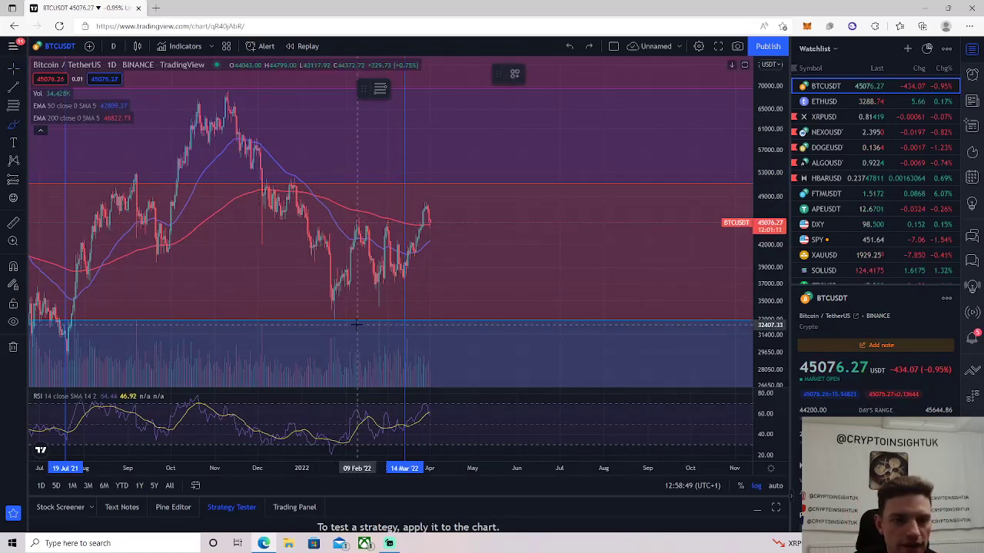
{"action": "mouse_move", "coordinate": [335, 311]}
{"action": "left_mouse_down"}
{"action": "mouse_move", "coordinate": [353, 224]}
{"action": "mouse_move", "coordinate": [375, 299]}
{"action": "mouse_move", "coordinate": [389, 223]}
{"action": "mouse_move", "coordinate": [401, 272]}
{"action": "mouse_move", "coordinate": [418, 233]}
{"action": "mouse_move", "coordinate": [438, 224]}
{"action": "mouse_move", "coordinate": [425, 221]}
{"action": "left_mouse_up"}
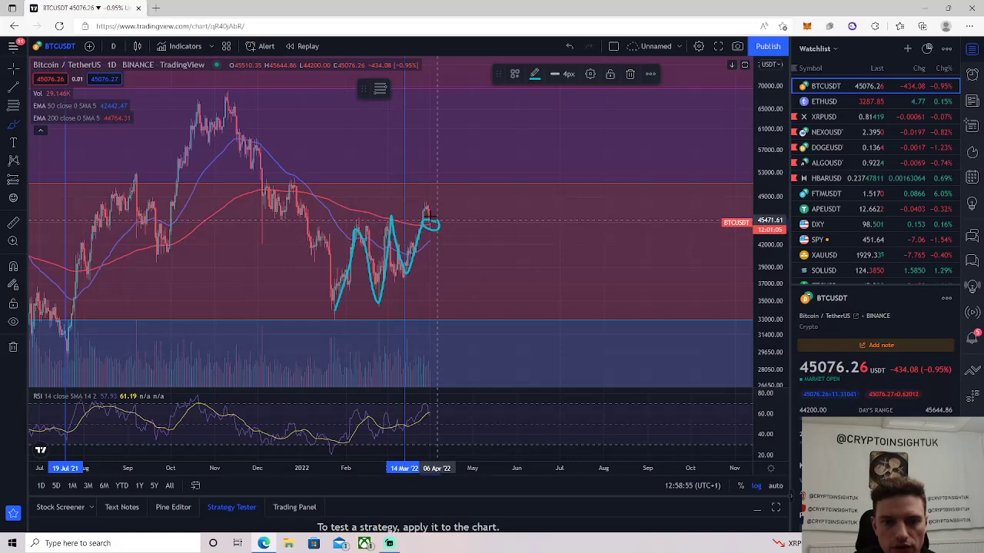
{"action": "key", "text": "ctrl+z"}
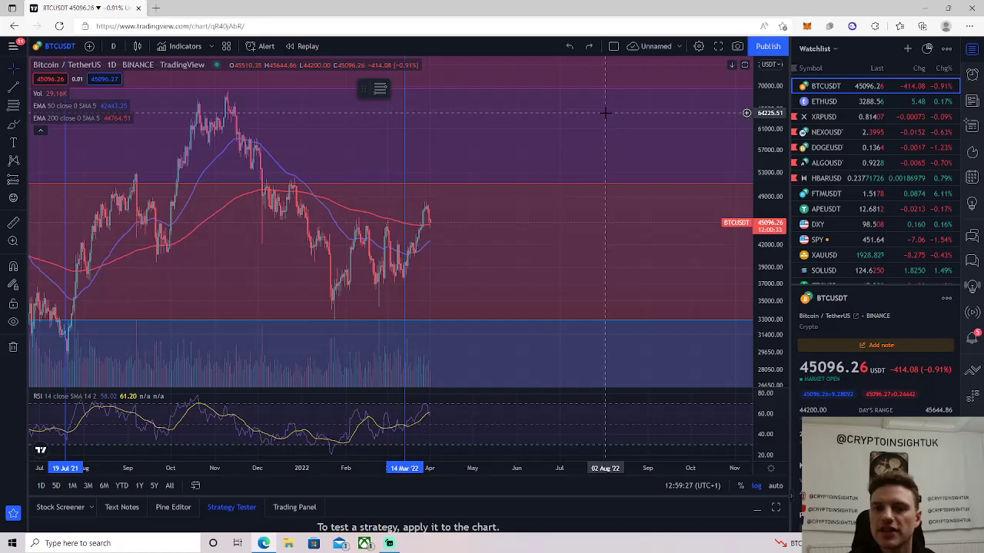
Step: Review the daily ETHUSD chart and the wider XRPUSD daily chart from the watchlist
{"action": "left_click", "coordinate": [841, 104]}
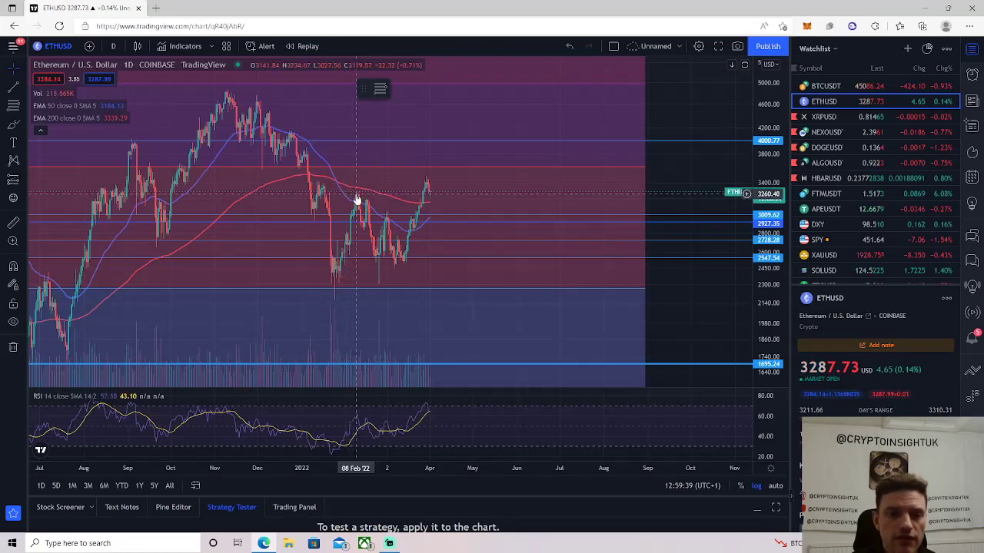
{"action": "left_click", "coordinate": [891, 120]}
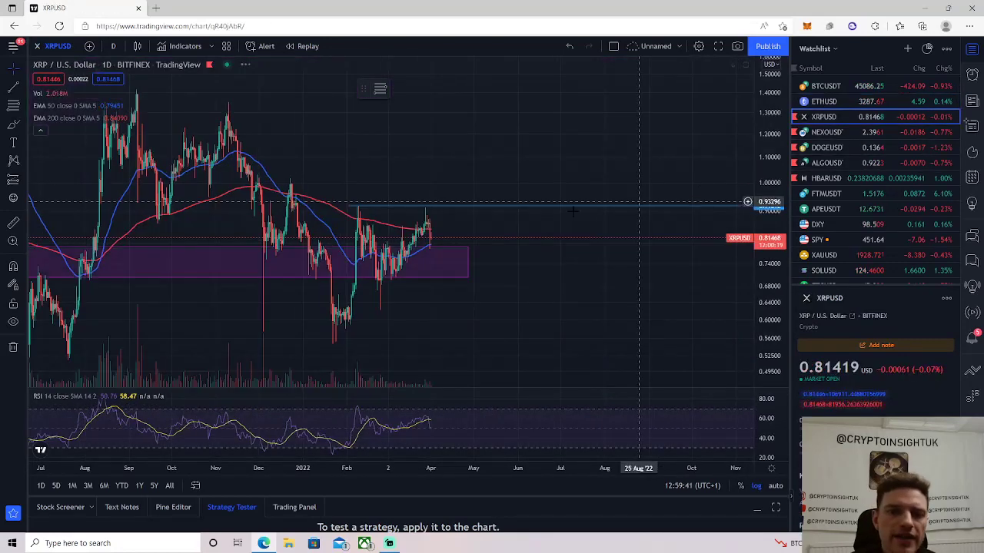
{"action": "scroll", "coordinate": [421, 241], "scroll_direction": "down", "scroll_amount": 3}
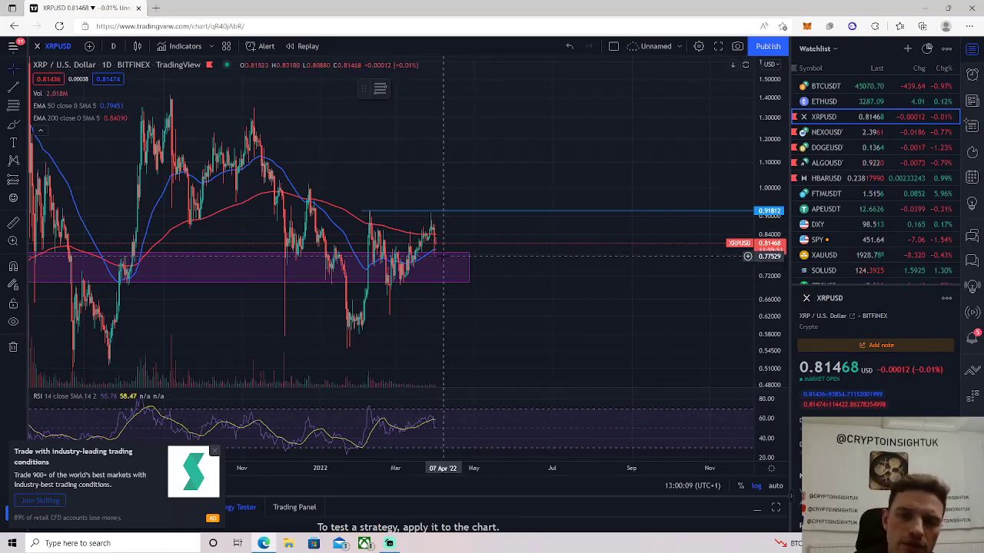
Step: Open the DOGEUSDT chart, dismiss the advert and examine recent price action against the marked horizontal level
{"action": "left_click", "coordinate": [823, 152]}
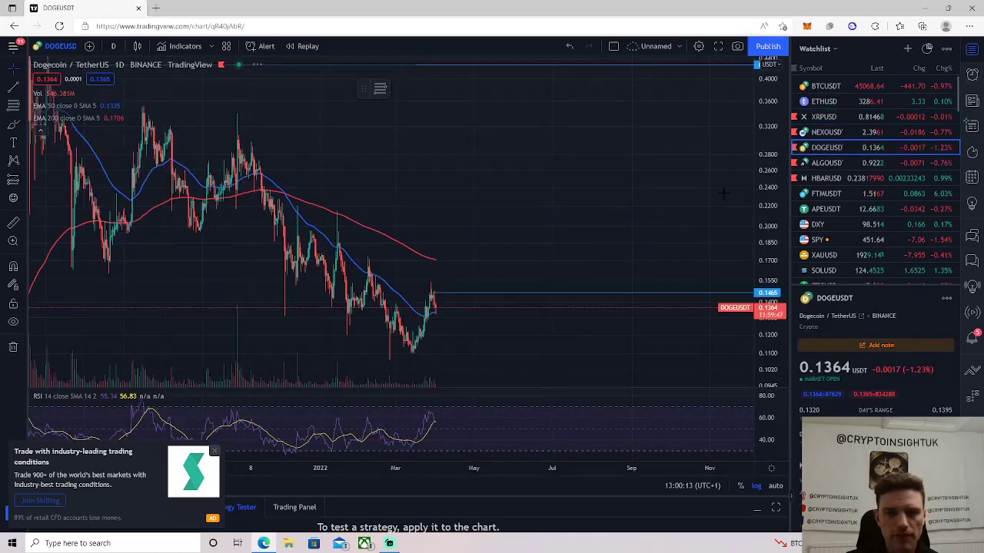
{"action": "scroll", "coordinate": [346, 346], "scroll_direction": "down", "scroll_amount": 2}
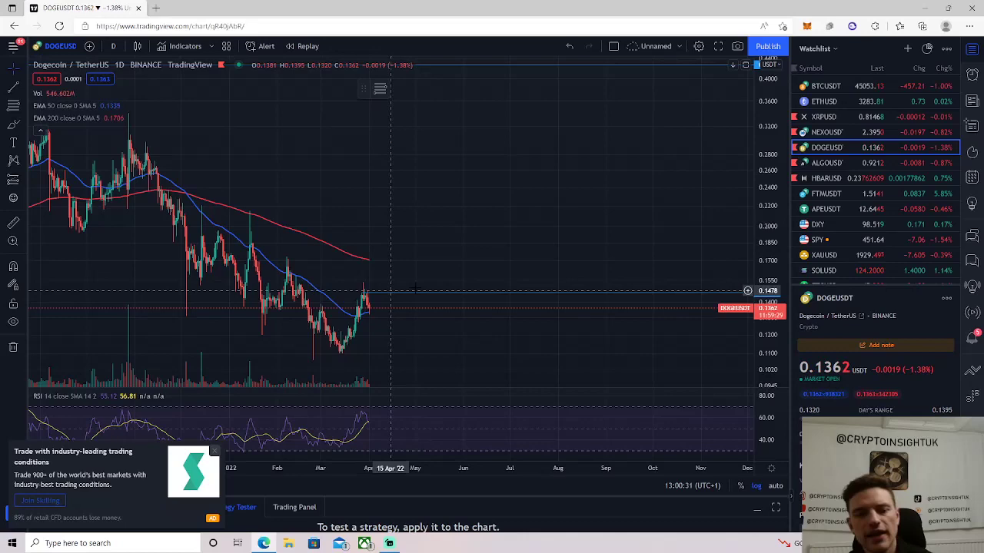
{"action": "left_click_drag", "start_coordinate": [423, 321], "coordinate": [429, 315]}
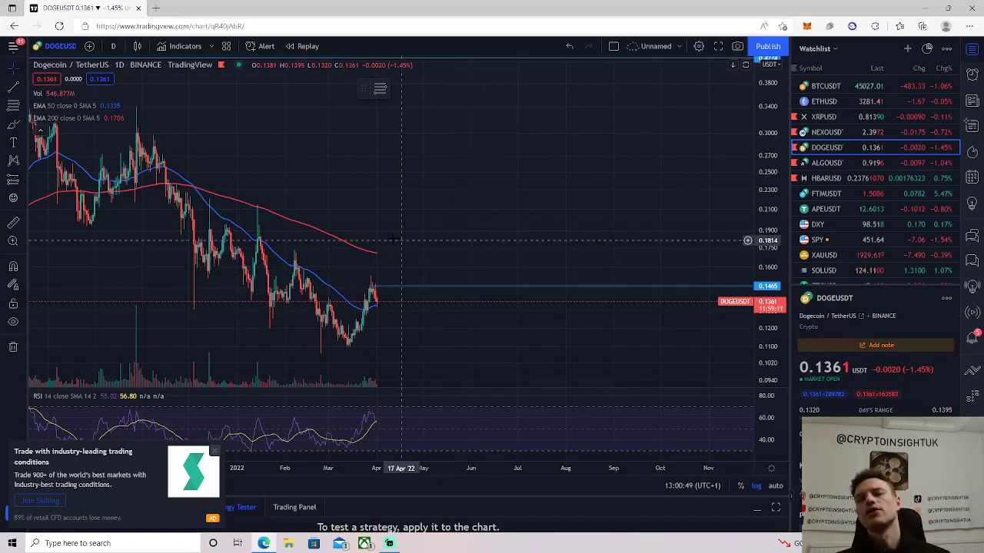
{"action": "left_click", "coordinate": [214, 451]}
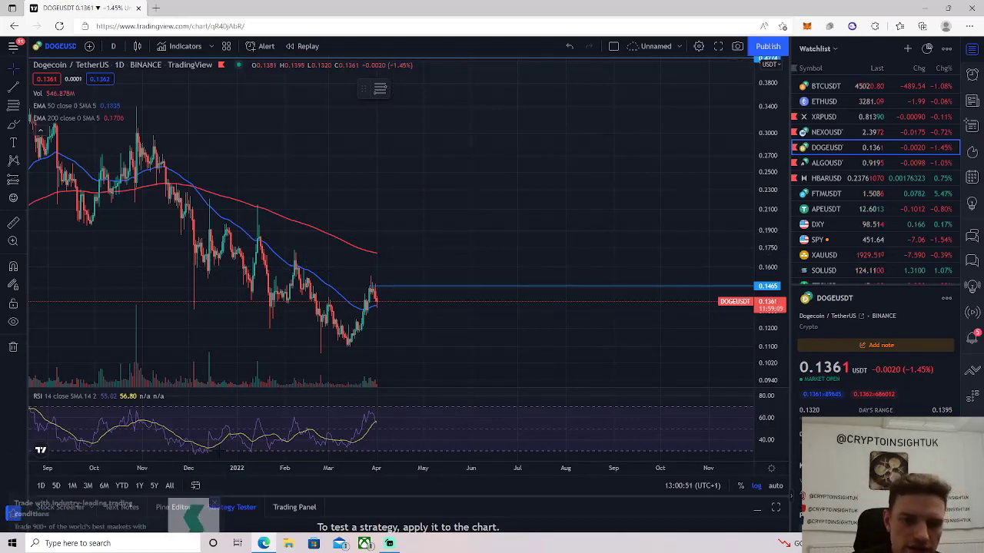
{"action": "left_click_drag", "start_coordinate": [425, 315], "coordinate": [461, 315]}
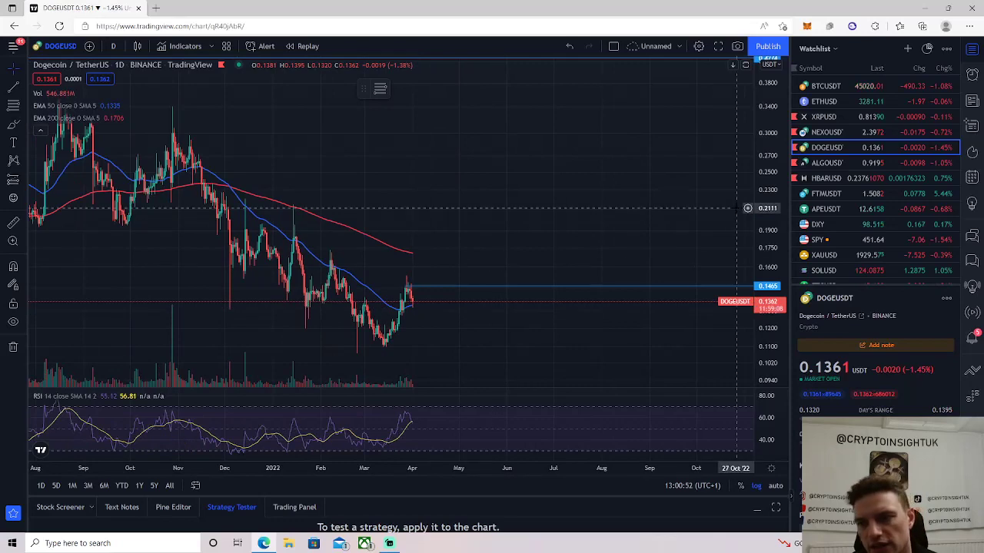
Step: Examine the longer price history of ALGOUSDT and HBARUSD, checking HBARUSD against its marked horizontal levels
{"action": "left_click", "coordinate": [820, 163]}
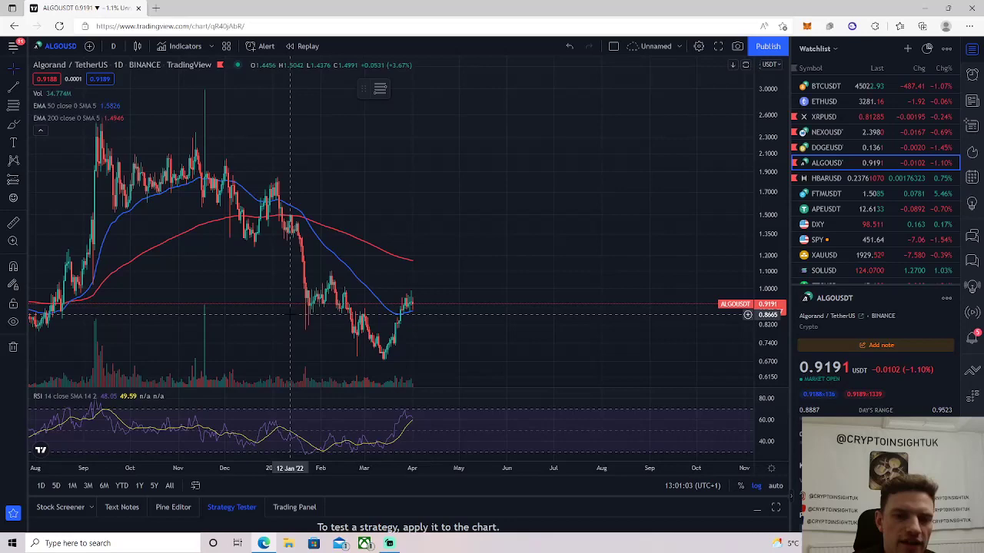
{"action": "scroll", "coordinate": [296, 277], "scroll_direction": "down", "scroll_amount": 4}
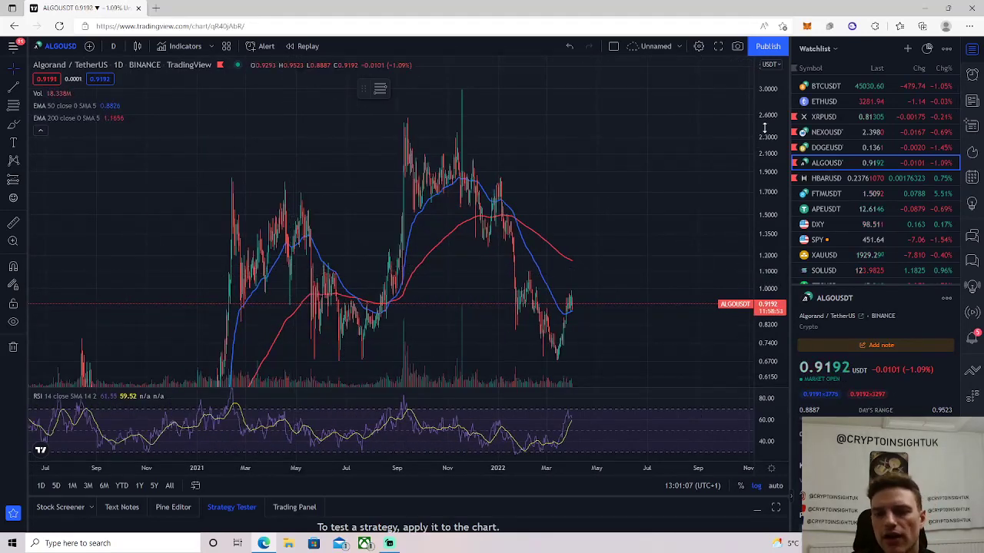
{"action": "left_click", "coordinate": [845, 178]}
{"action": "scroll", "coordinate": [459, 247], "scroll_direction": "up", "scroll_amount": 5}
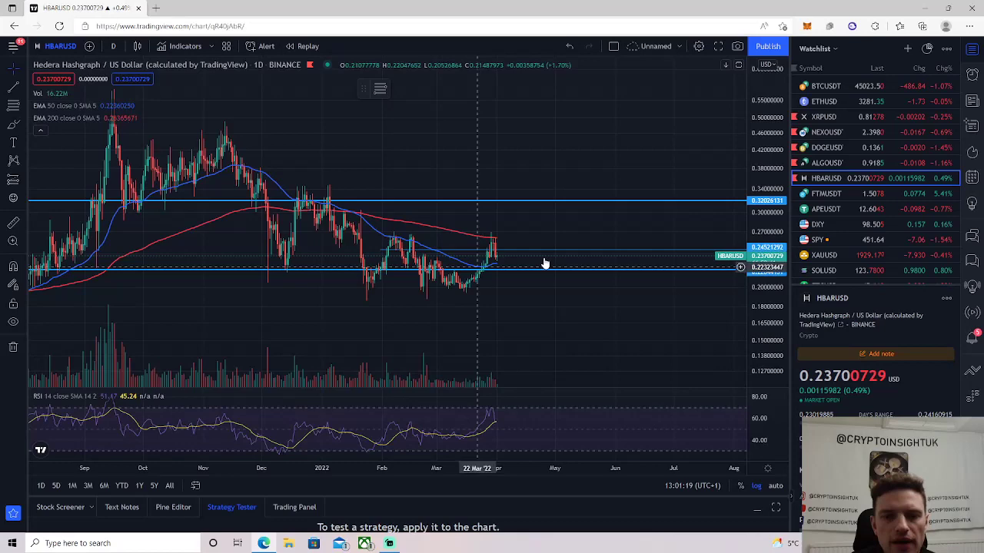
{"action": "scroll", "coordinate": [520, 260], "scroll_direction": "down", "scroll_amount": 8}
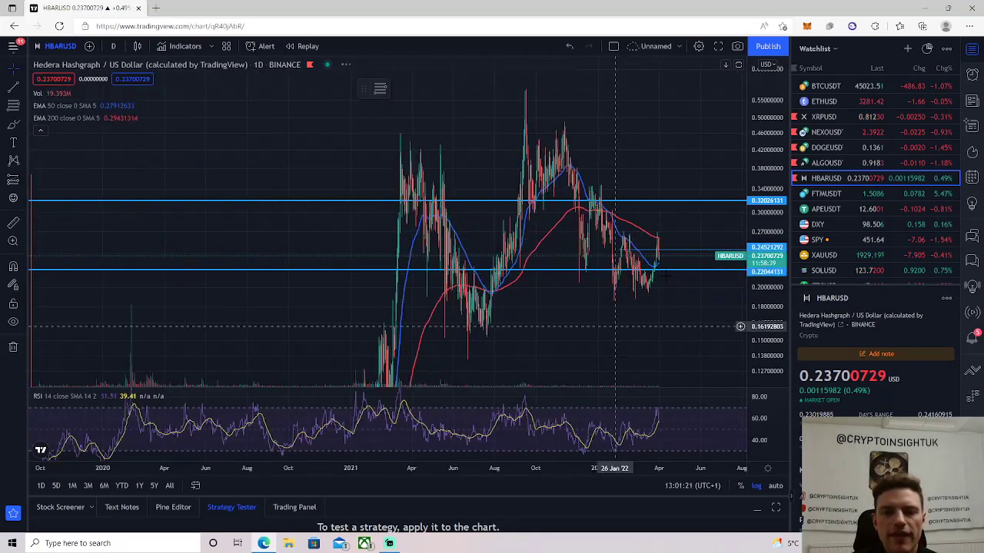
{"action": "scroll", "coordinate": [538, 231], "scroll_direction": "right", "scroll_amount": 3}
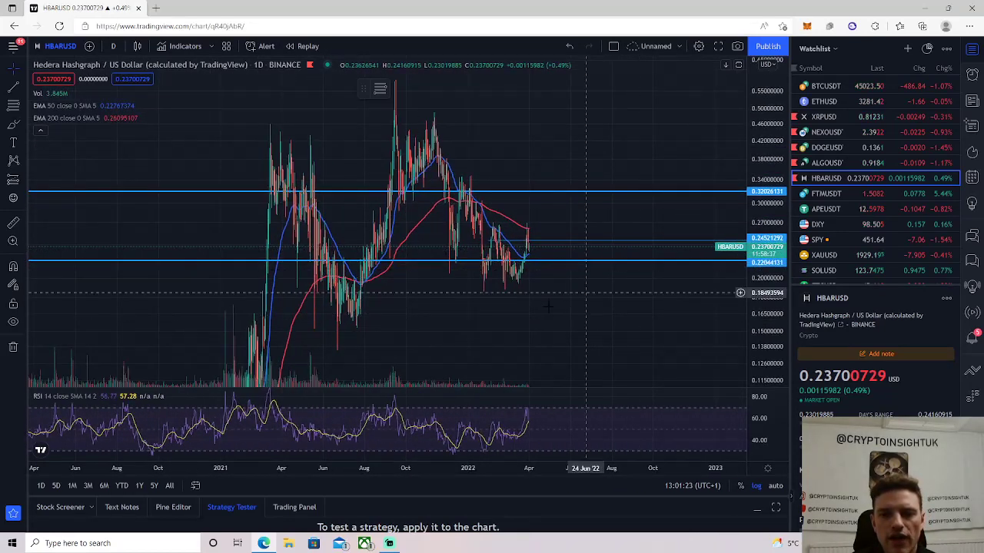
{"action": "scroll", "coordinate": [653, 304], "scroll_direction": "up", "scroll_amount": 4}
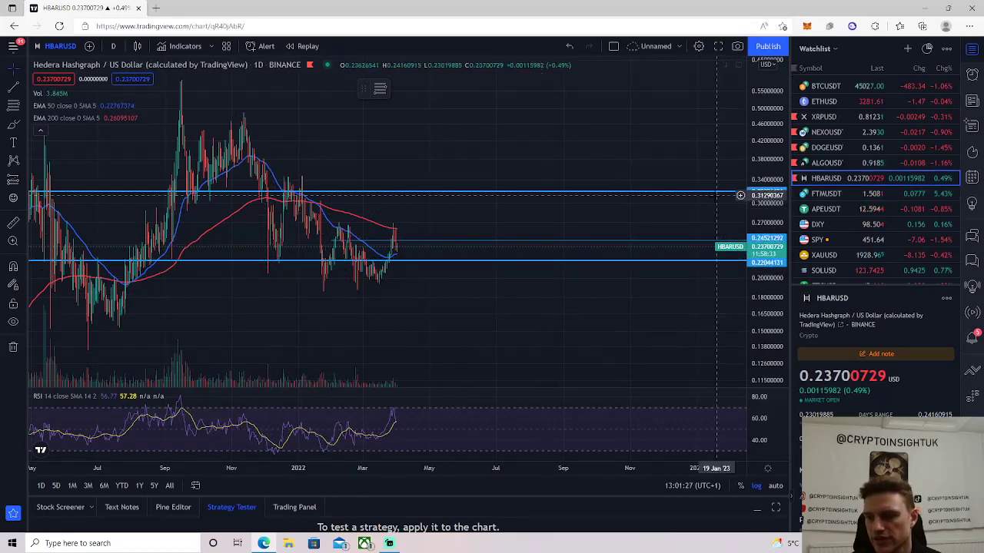
Step: Open the DXY chart and examine the recent daily candles from March to April 2022 up close
{"action": "left_click", "coordinate": [852, 224]}
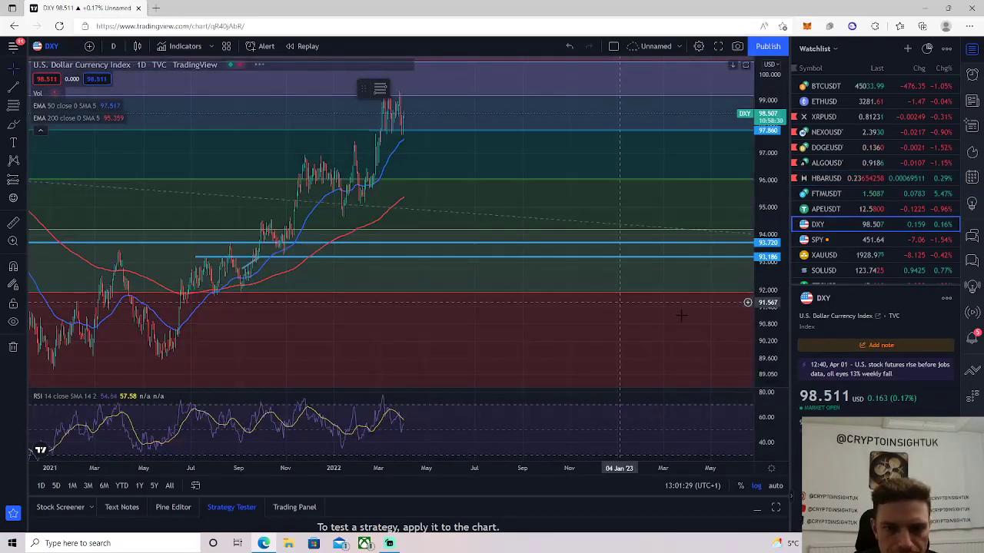
{"action": "scroll", "coordinate": [338, 235], "scroll_direction": "up", "scroll_amount": 5}
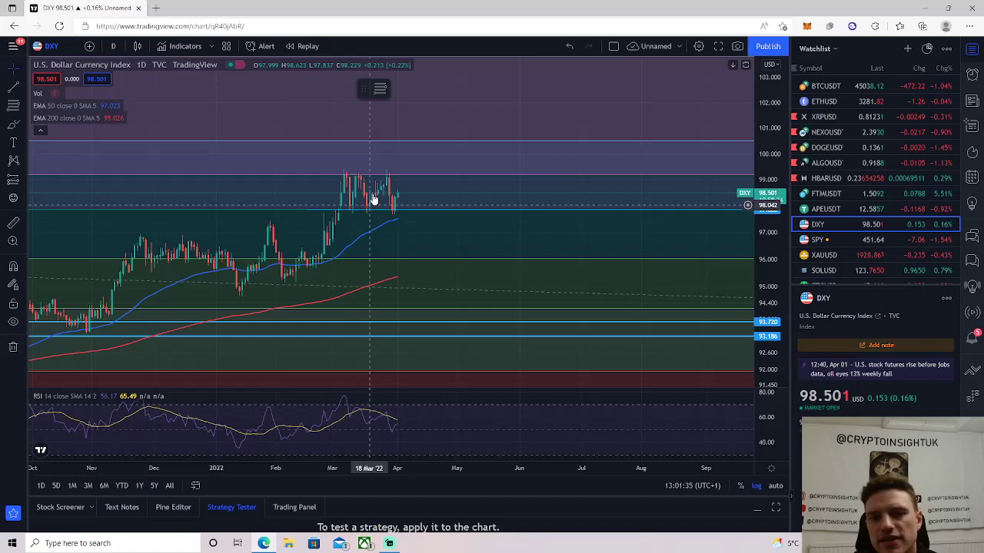
Step: Review the DXY daily chart back to early 2021, and open the XAUUSD daily chart with its full cup pattern in view
{"action": "scroll", "coordinate": [382, 262], "scroll_direction": "down", "scroll_amount": 4}
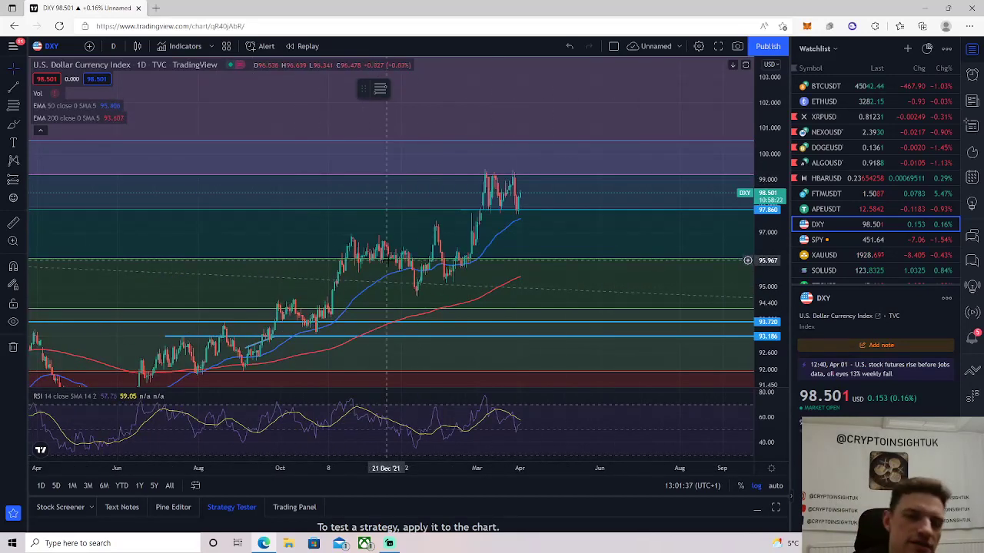
{"action": "scroll", "coordinate": [409, 235], "scroll_direction": "down", "scroll_amount": 2}
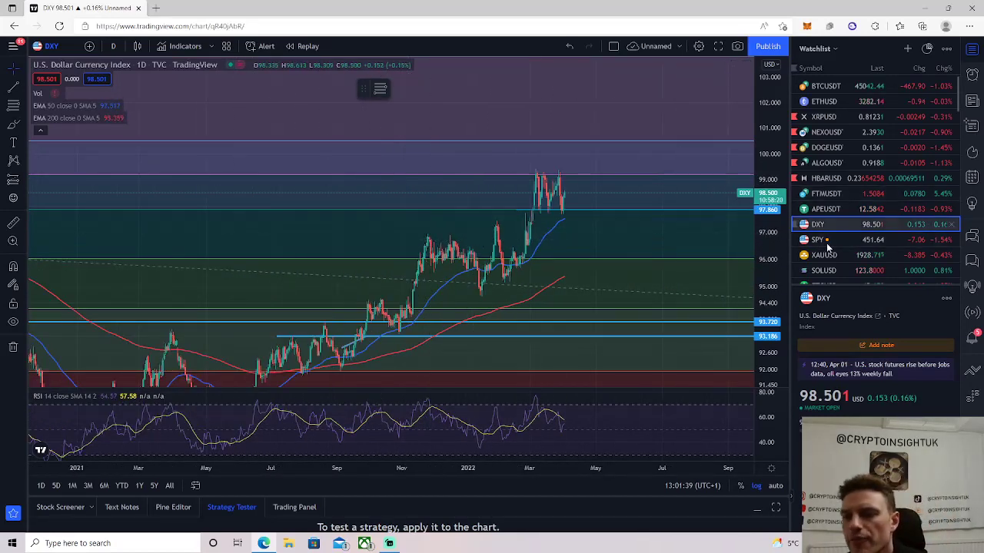
{"action": "left_click", "coordinate": [827, 261]}
{"action": "scroll", "coordinate": [538, 230], "scroll_direction": "down", "scroll_amount": 3}
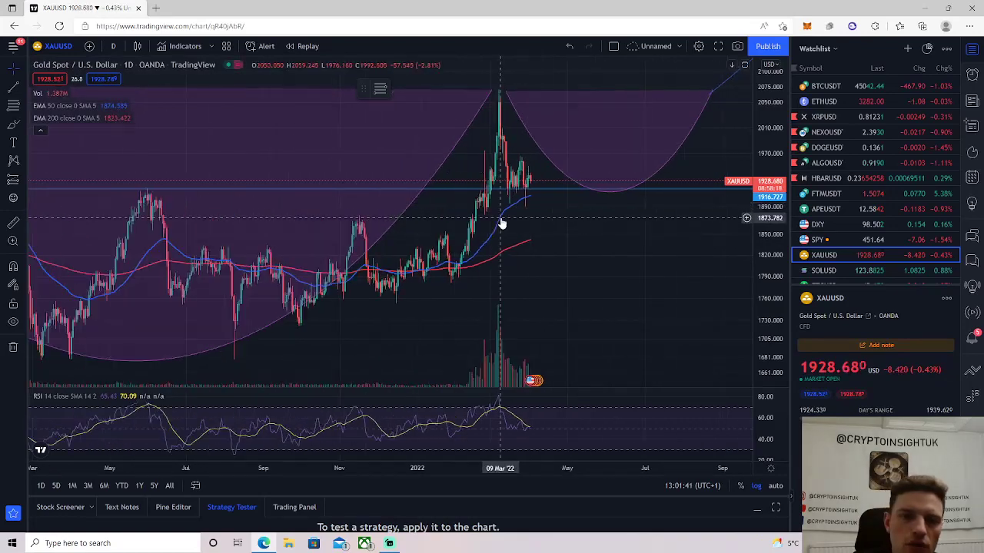
{"action": "left_click_drag", "start_coordinate": [784, 146], "coordinate": [784, 200]}
{"action": "scroll", "coordinate": [676, 253], "scroll_direction": "down", "scroll_amount": 3}
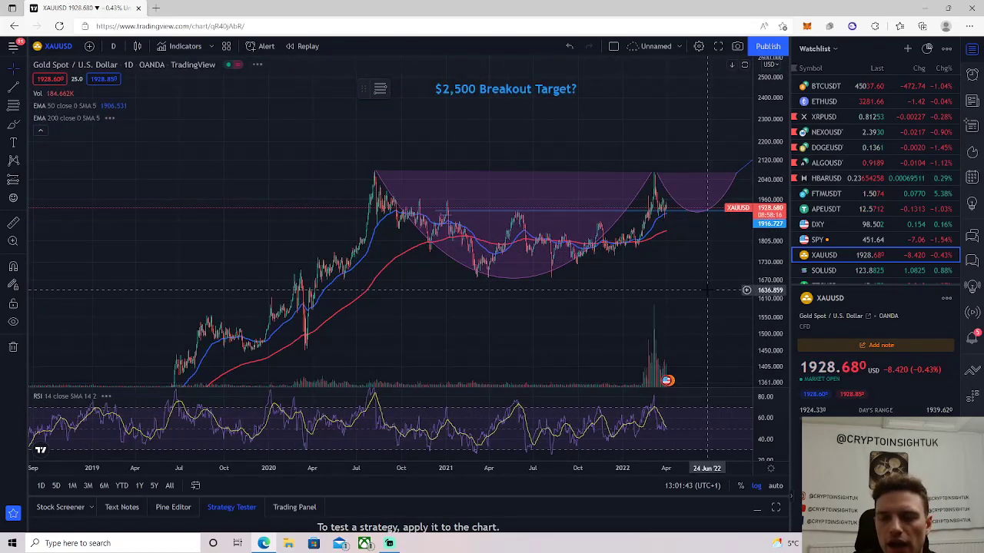
Step: Examine the XAUUSD cup pattern, the arrow to the $2,500 breakout target and the daily price history back to 2014
{"action": "scroll", "coordinate": [679, 283], "scroll_direction": "up", "scroll_amount": 1}
{"action": "scroll", "coordinate": [599, 284], "scroll_direction": "down", "scroll_amount": 2}
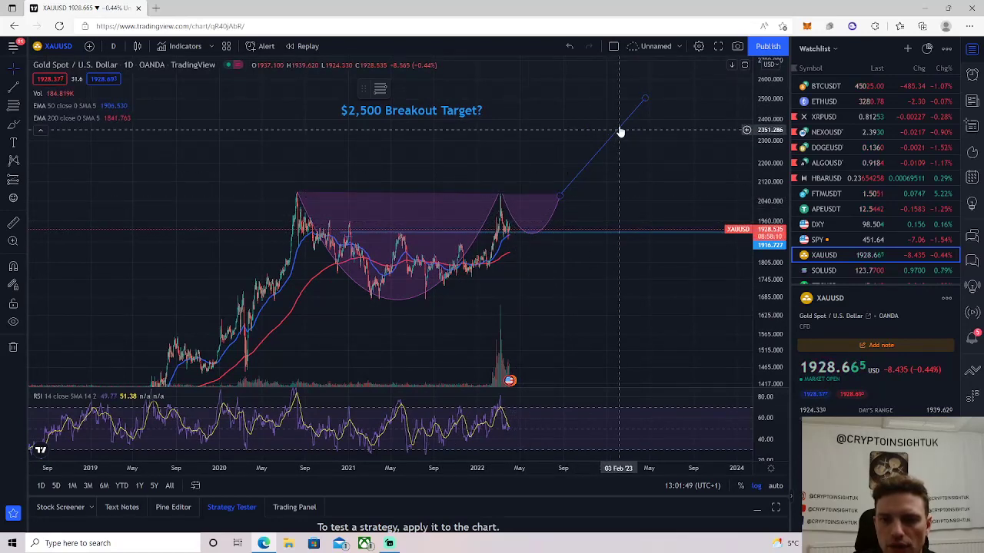
{"action": "scroll", "coordinate": [697, 282], "scroll_direction": "up", "scroll_amount": 5}
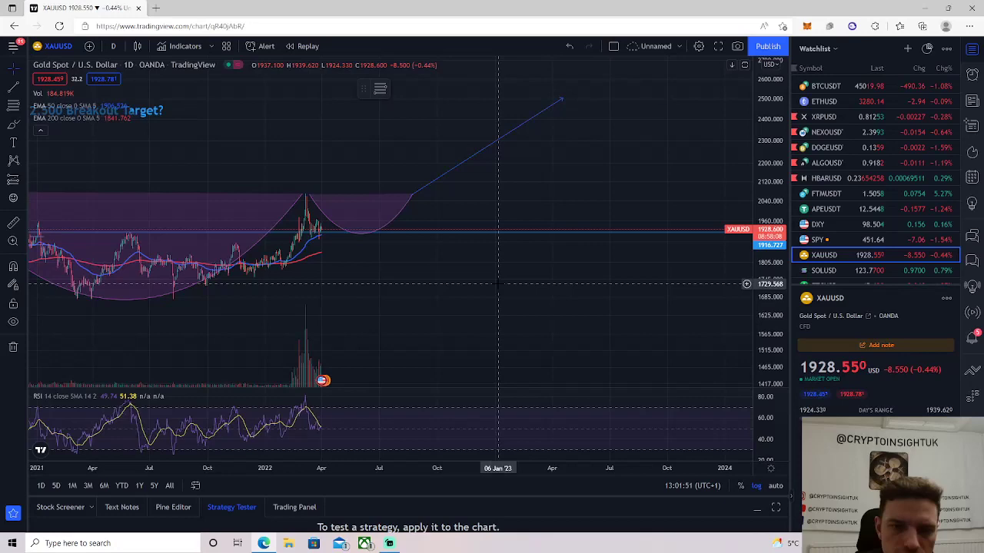
{"action": "left_click_drag", "start_coordinate": [696, 282], "coordinate": [704, 282]}
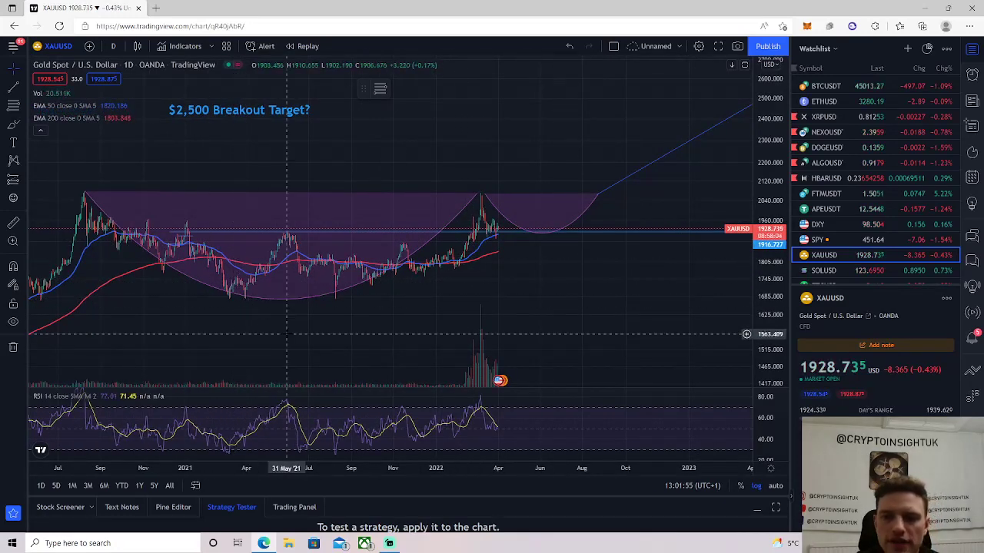
{"action": "left_click_drag", "start_coordinate": [285, 296], "coordinate": [595, 235]}
{"action": "scroll", "coordinate": [528, 281], "scroll_direction": "down", "scroll_amount": 3}
{"action": "scroll", "coordinate": [527, 280], "scroll_direction": "down", "scroll_amount": 3}
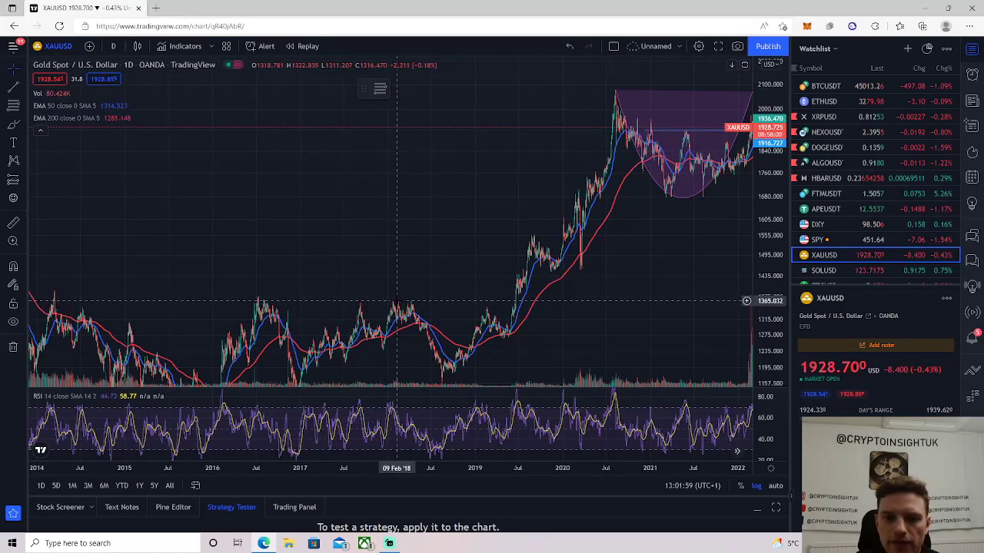
Step: Mark the gold cup's depth with a temporary trend line from about 2,080 to 1,684, shift it below the cup and remove it
{"action": "left_click_drag", "start_coordinate": [661, 304], "coordinate": [246, 304]}
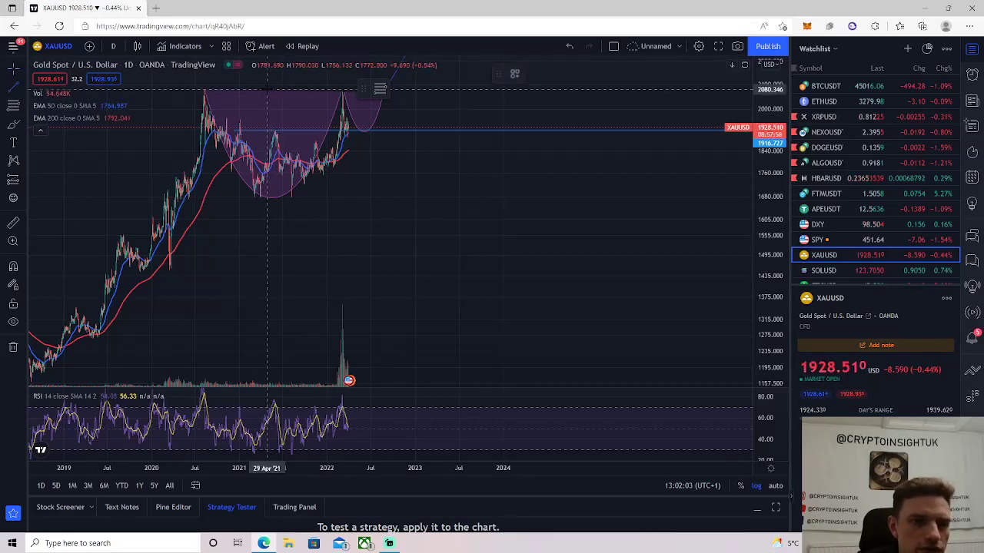
{"action": "left_click_drag", "start_coordinate": [265, 89], "coordinate": [262, 193]}
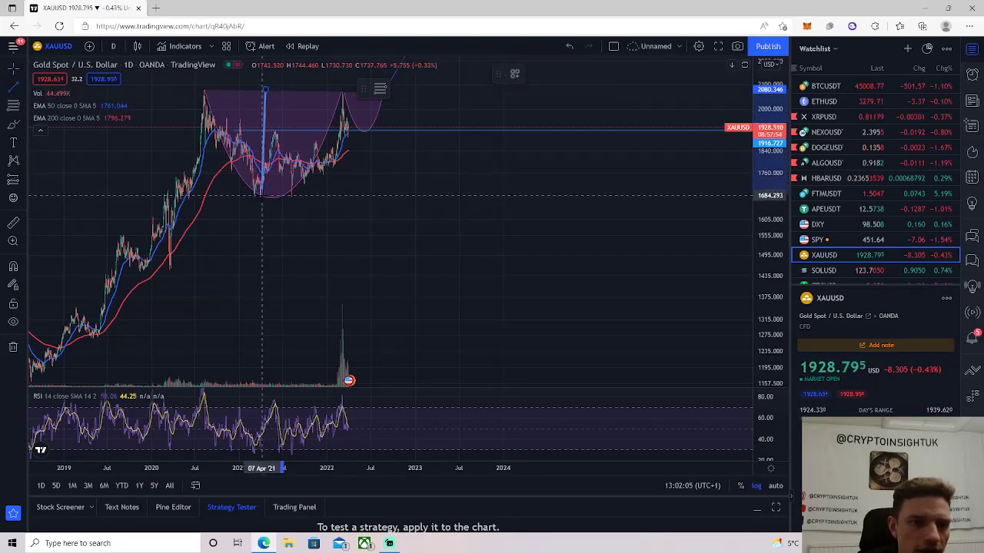
{"action": "left_click_drag", "start_coordinate": [264, 143], "coordinate": [328, 250]}
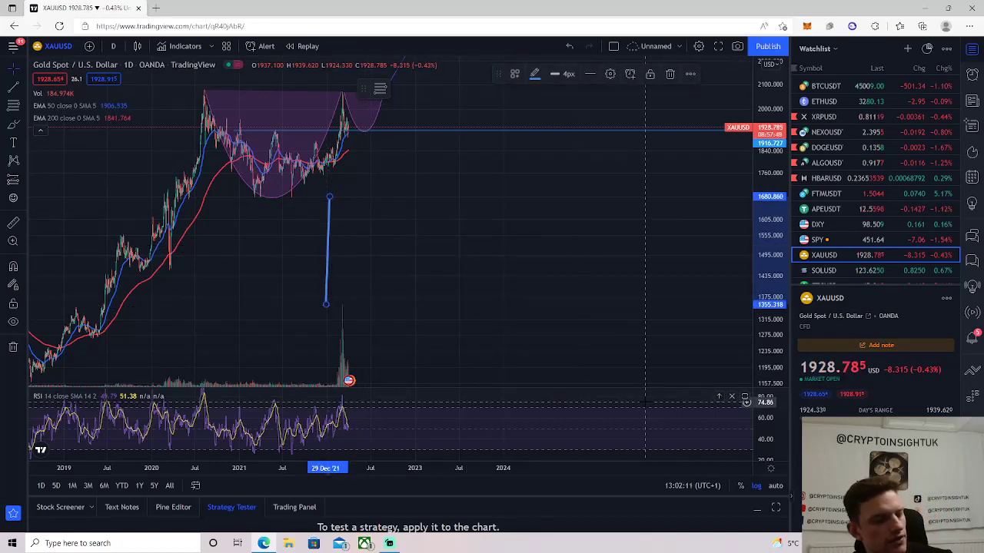
{"action": "key", "text": "ctrl+z"}
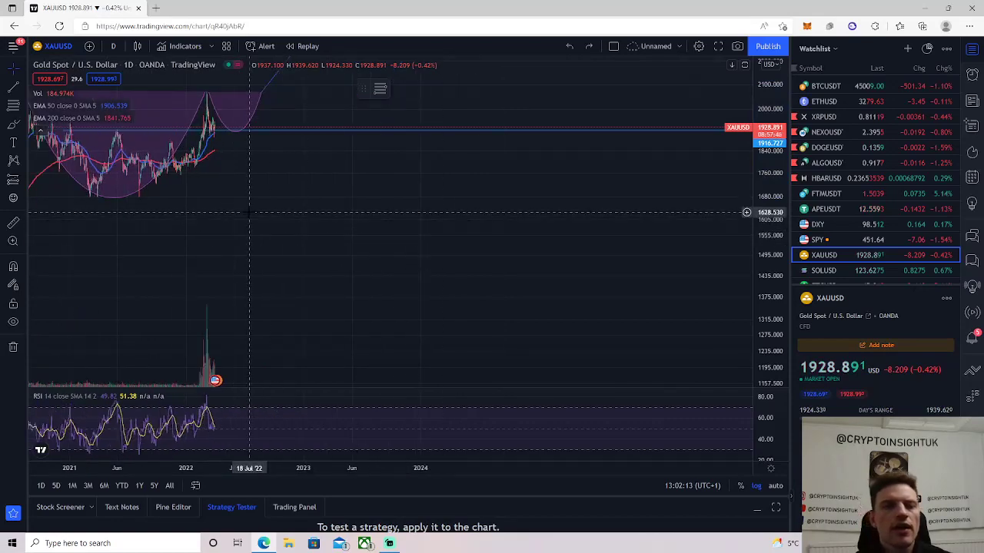
{"action": "key", "text": "ctrl+y"}
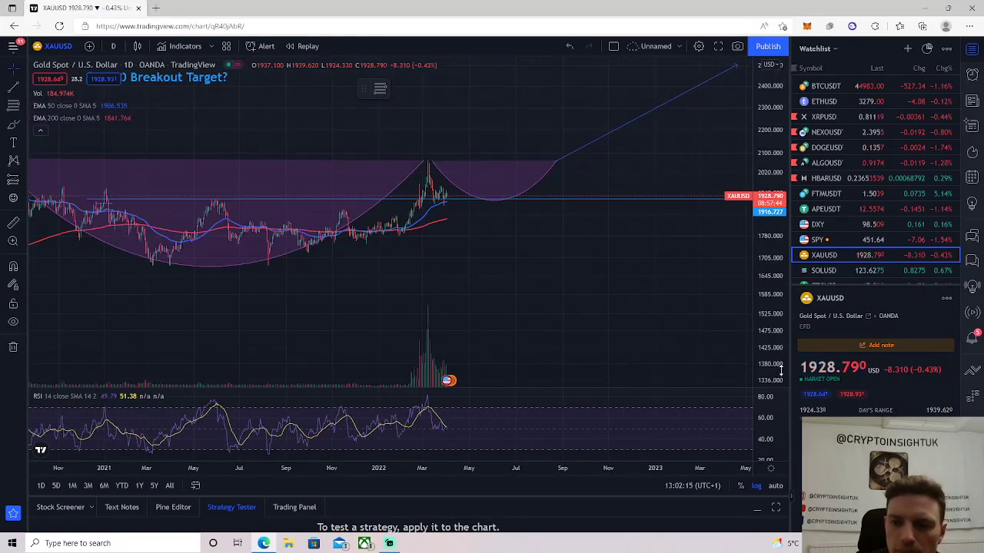
Step: Switch the XAUUSD chart to the 1-hour interval and stretch its price scale around the recent candles
{"action": "scroll", "coordinate": [358, 269], "scroll_direction": "up", "scroll_amount": 5}
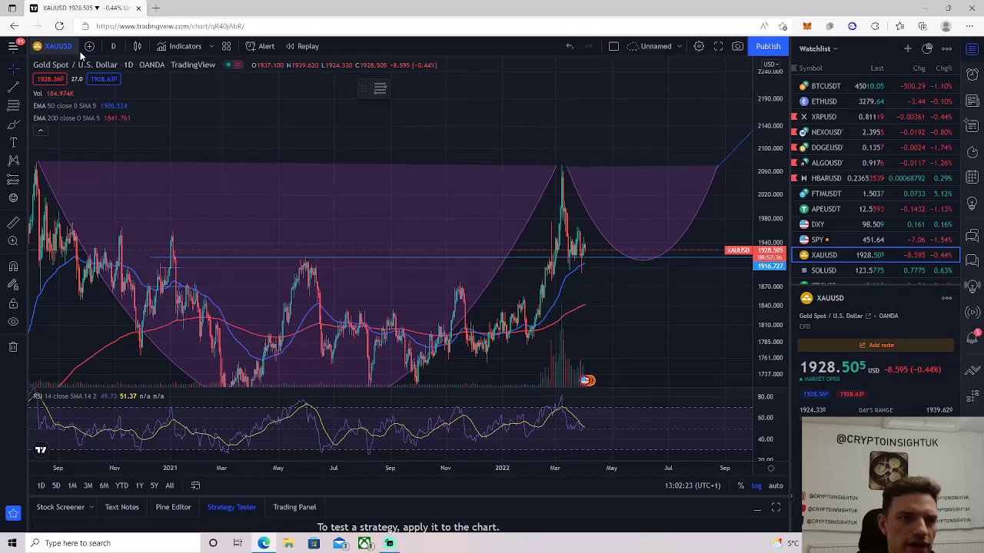
{"action": "left_click", "coordinate": [113, 46]}
{"action": "left_click", "coordinate": [146, 283]}
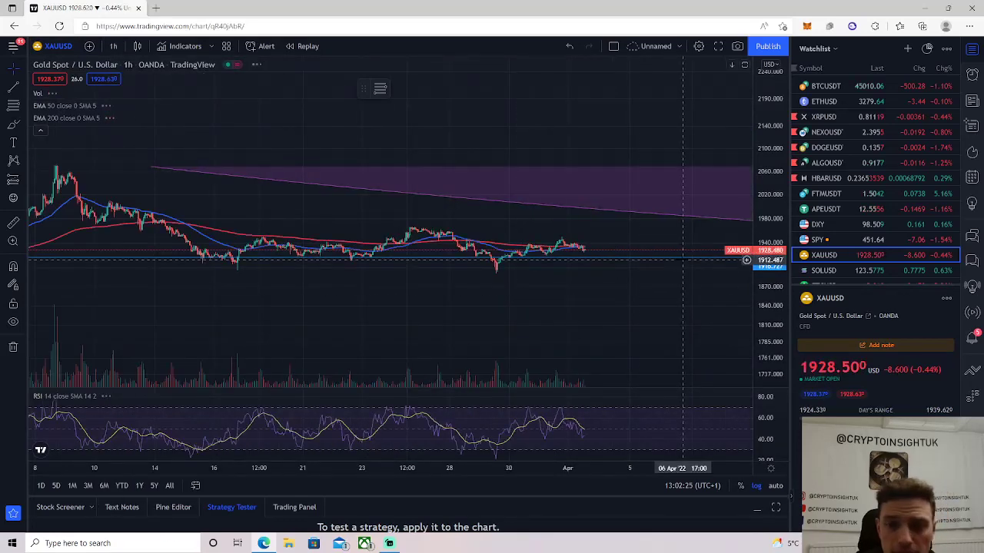
{"action": "left_click_drag", "start_coordinate": [779, 343], "coordinate": [761, 287]}
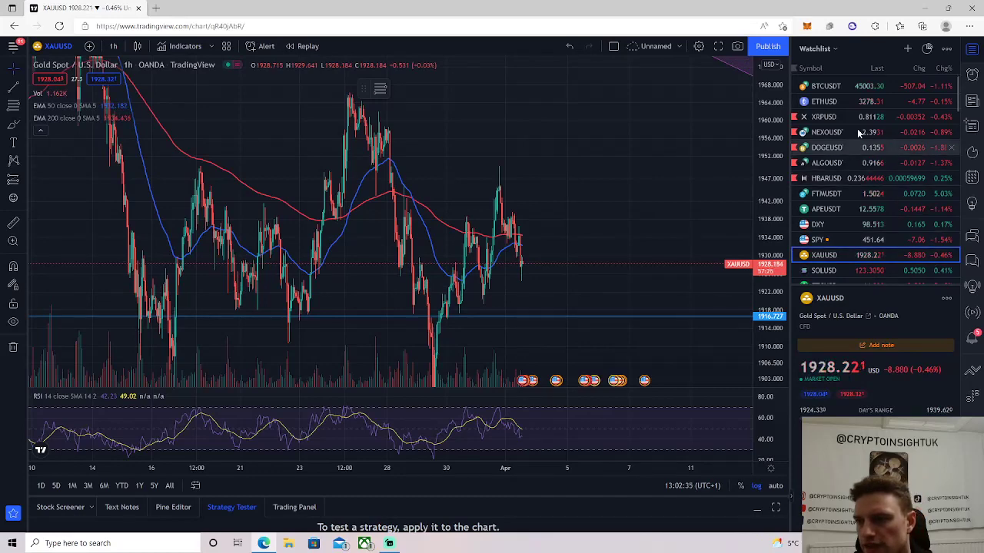
Step: Check the hourly BTCUSDT chart, and open SPY to measure the gap between its last price and the pre-market price
{"action": "left_click", "coordinate": [840, 86]}
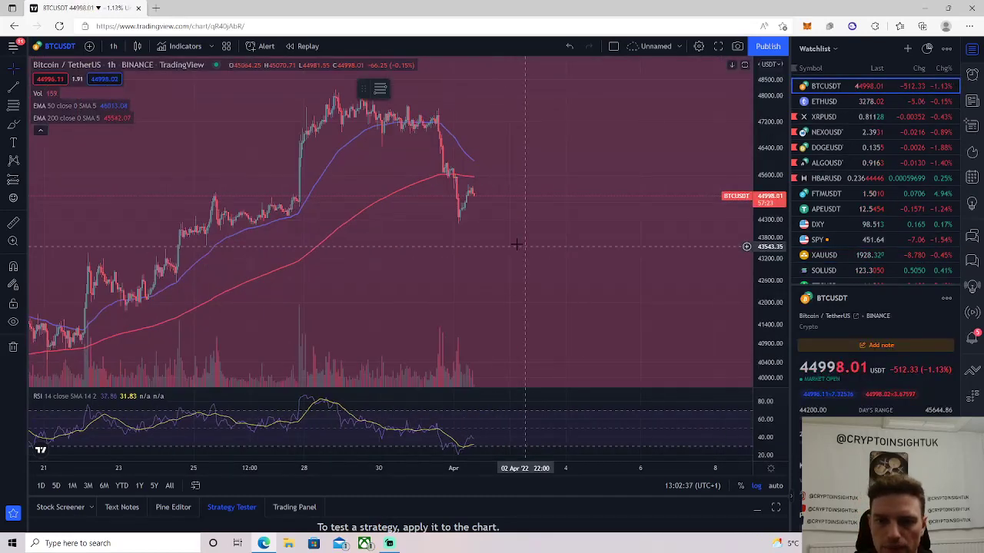
{"action": "left_click", "coordinate": [838, 239]}
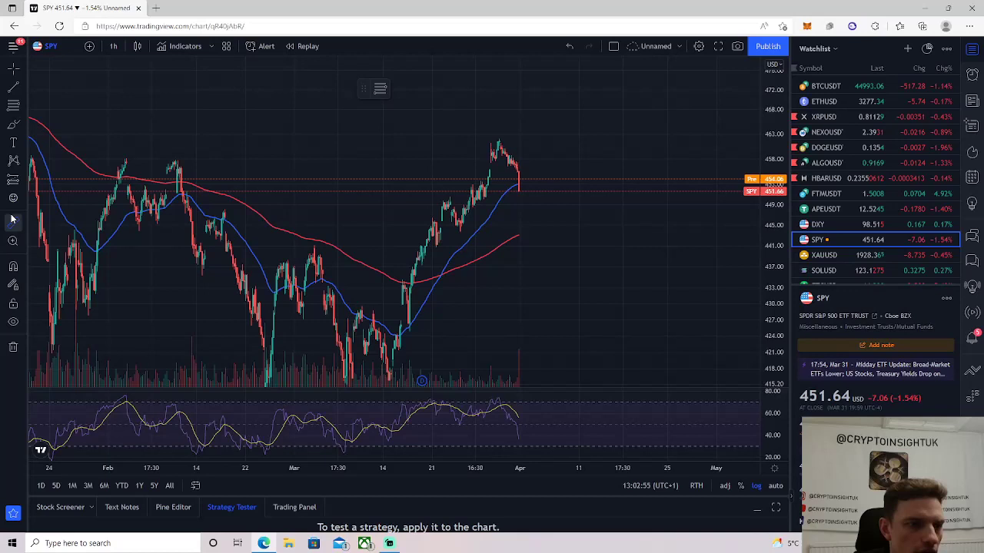
{"action": "left_click", "coordinate": [608, 191]}
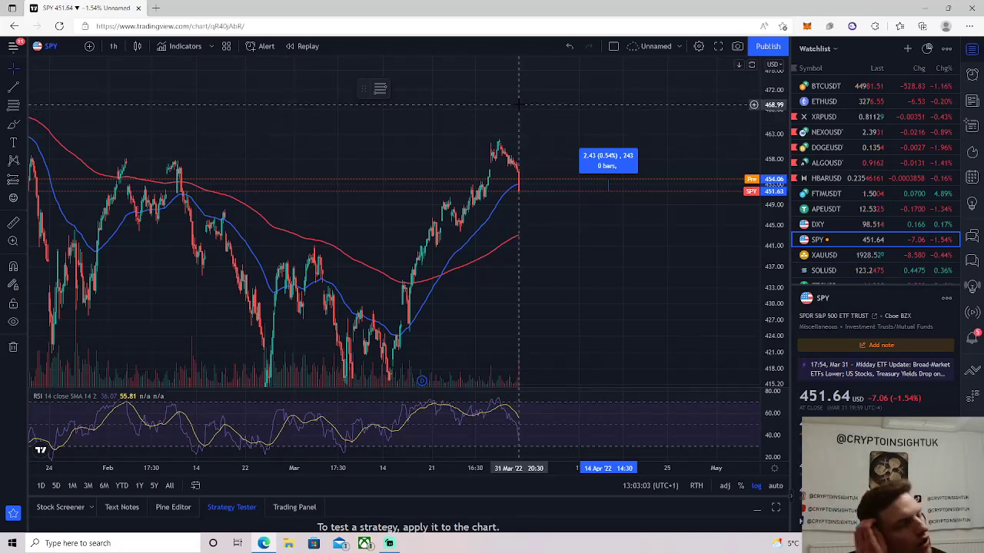
{"action": "left_click", "coordinate": [589, 209]}
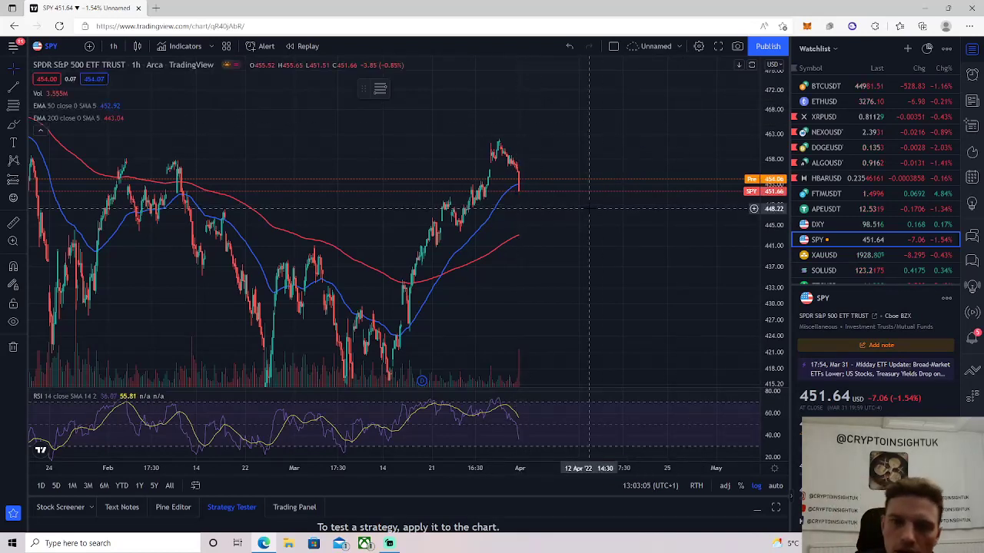
Step: Examine SPY's hourly price history back to November 2021 with a compressed price scale
{"action": "scroll", "coordinate": [696, 306], "scroll_direction": "down", "scroll_amount": 4}
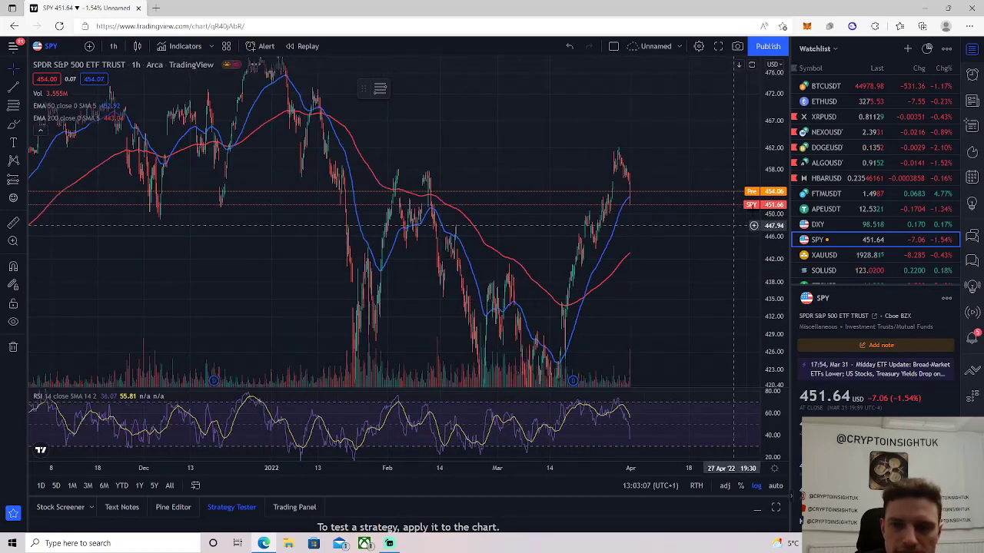
{"action": "left_click_drag", "start_coordinate": [779, 113], "coordinate": [778, 146]}
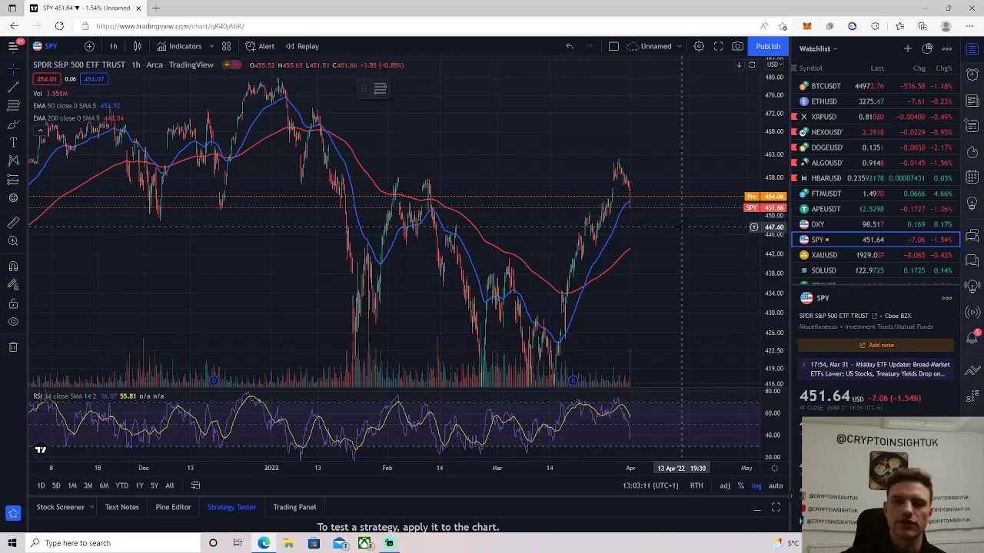
{"action": "scroll", "coordinate": [685, 202], "scroll_direction": "down", "scroll_amount": 2}
{"action": "scroll", "coordinate": [827, 189], "scroll_direction": "down", "scroll_amount": 1}
Step: Find ZILUSDT further down the watchlist and examine its hourly chart for late March 2022
{"action": "scroll", "coordinate": [827, 189], "scroll_direction": "down", "scroll_amount": 3}
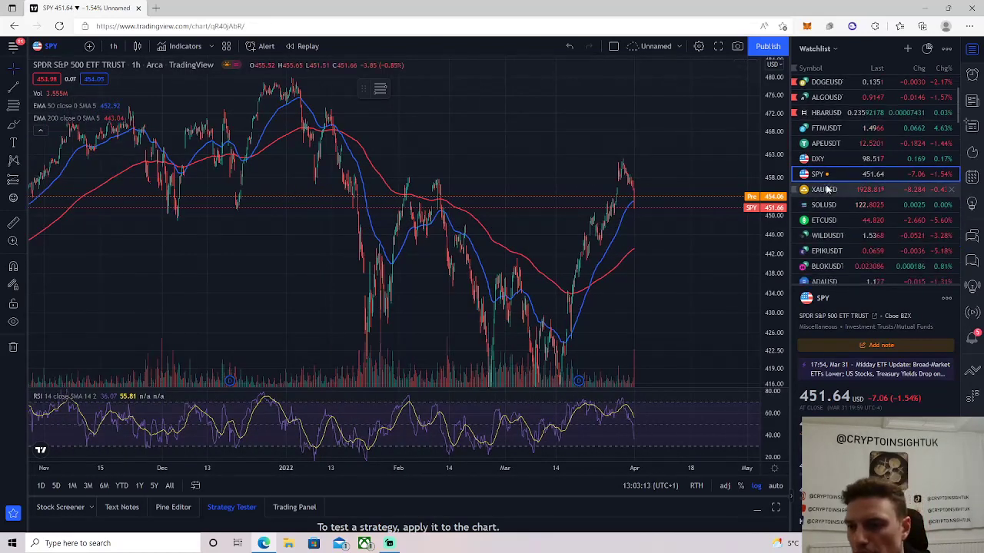
{"action": "scroll", "coordinate": [869, 132], "scroll_direction": "down", "scroll_amount": 4}
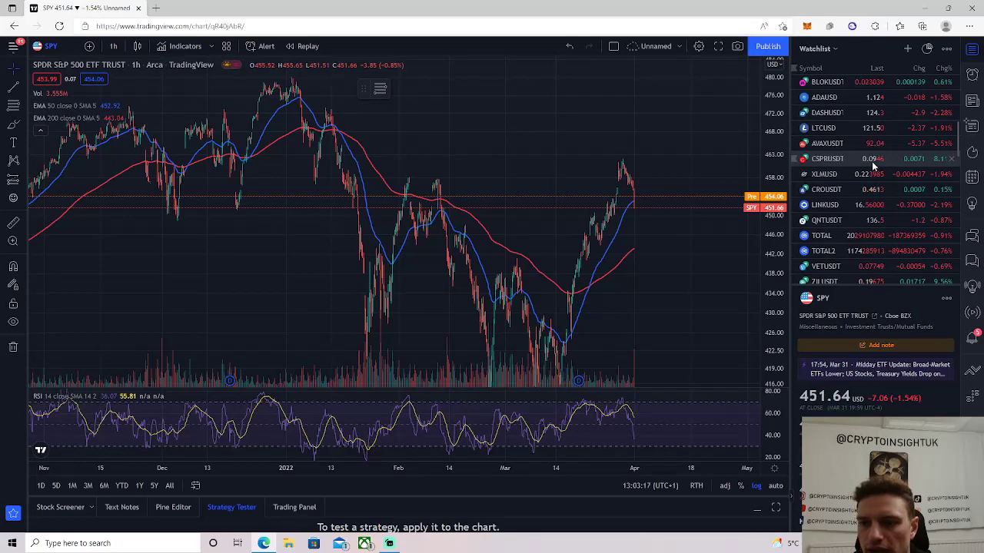
{"action": "left_click", "coordinate": [868, 280]}
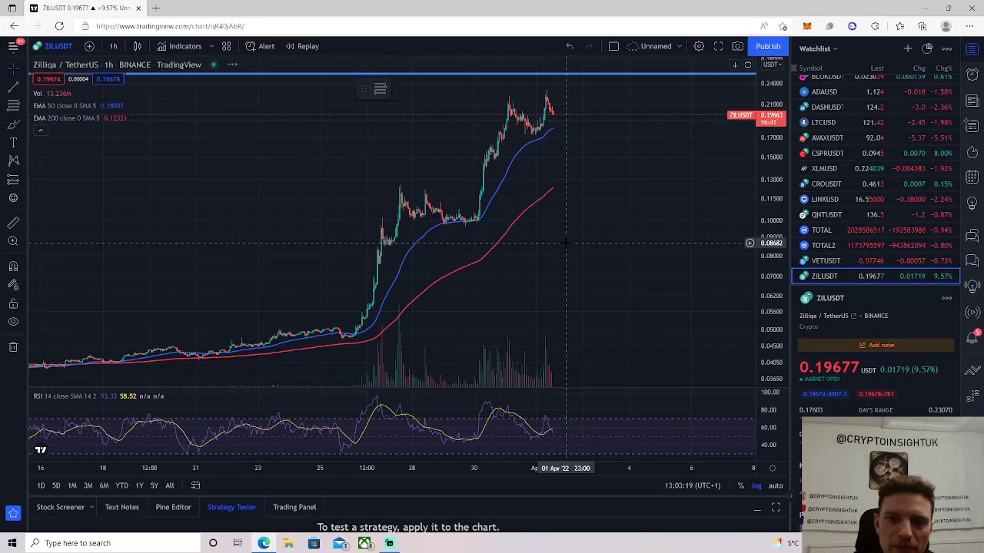
{"action": "scroll", "coordinate": [567, 242], "scroll_direction": "down", "scroll_amount": 3}
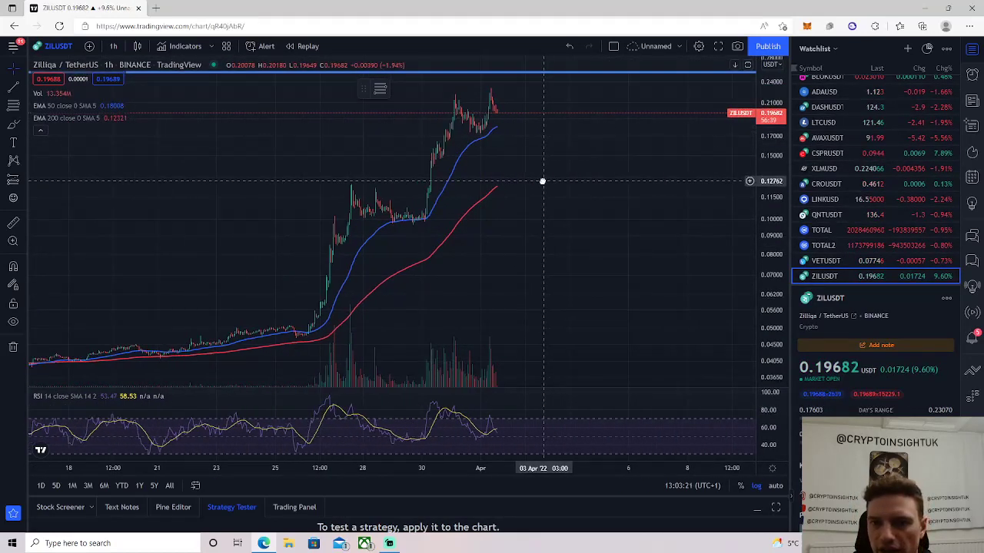
Step: Open the CSPRUSDT hourly chart and compare the latest spike with price action back to late 2021
{"action": "left_click", "coordinate": [830, 153]}
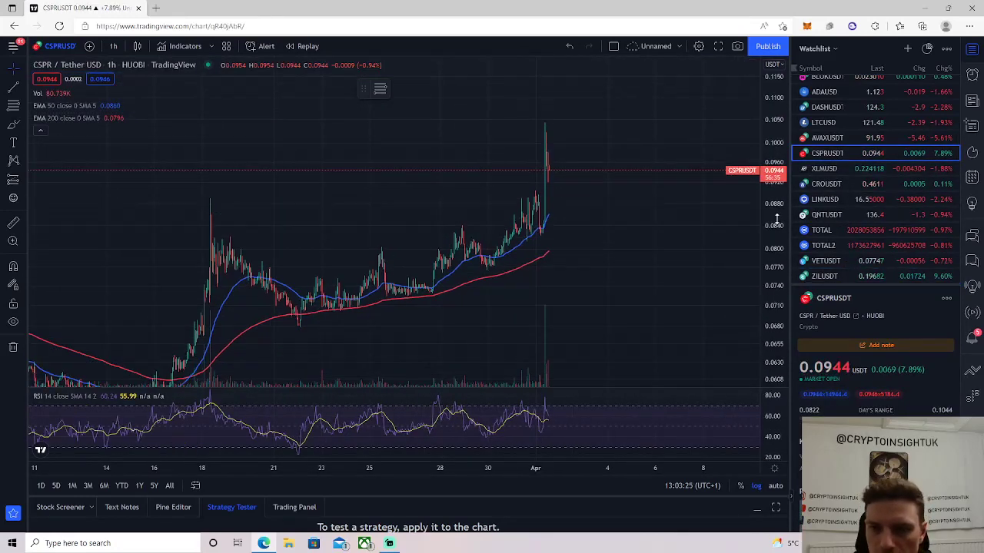
{"action": "scroll", "coordinate": [684, 207], "scroll_direction": "down", "scroll_amount": 10}
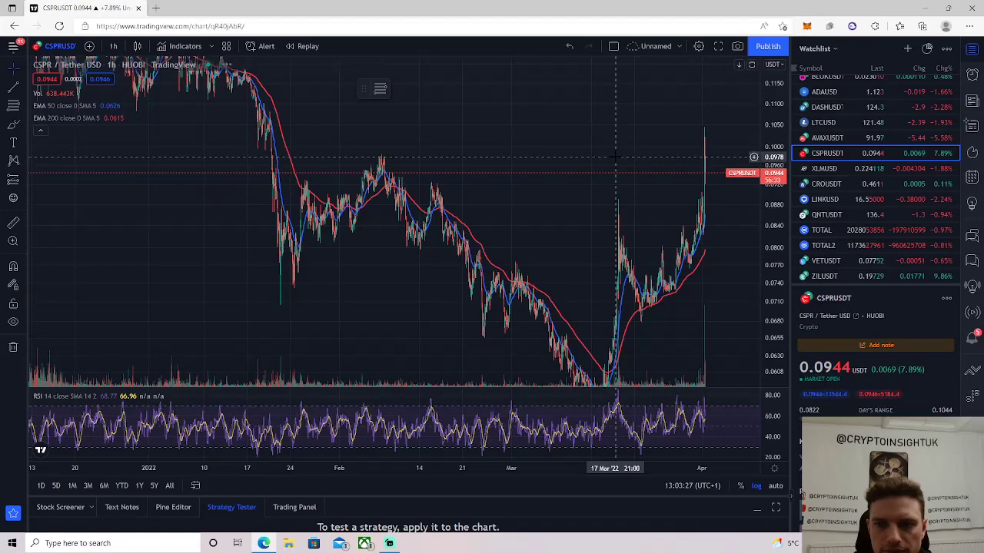
{"action": "left_click_drag", "start_coordinate": [614, 156], "coordinate": [571, 162]}
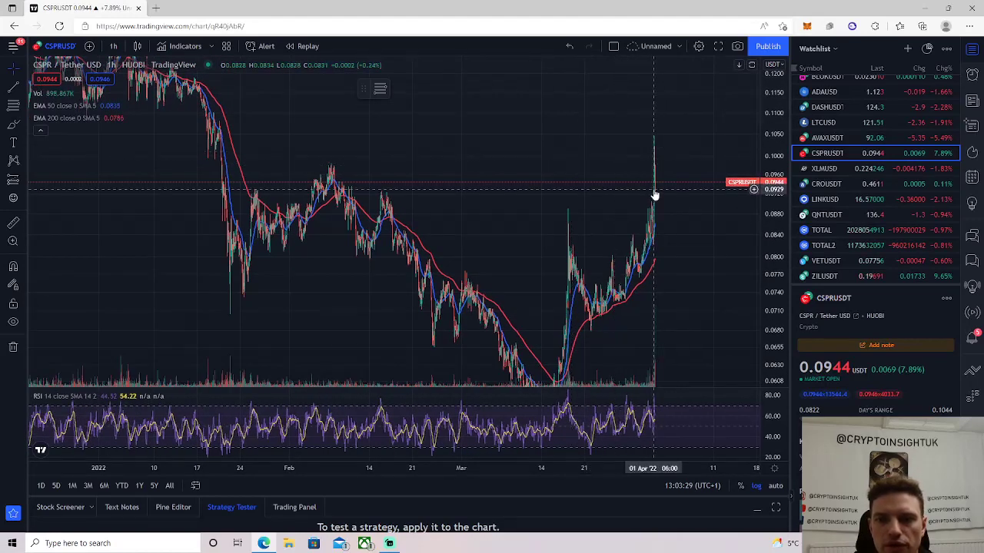
{"action": "scroll", "coordinate": [654, 195], "scroll_direction": "down", "scroll_amount": 3}
{"action": "scroll", "coordinate": [650, 193], "scroll_direction": "up", "scroll_amount": 3}
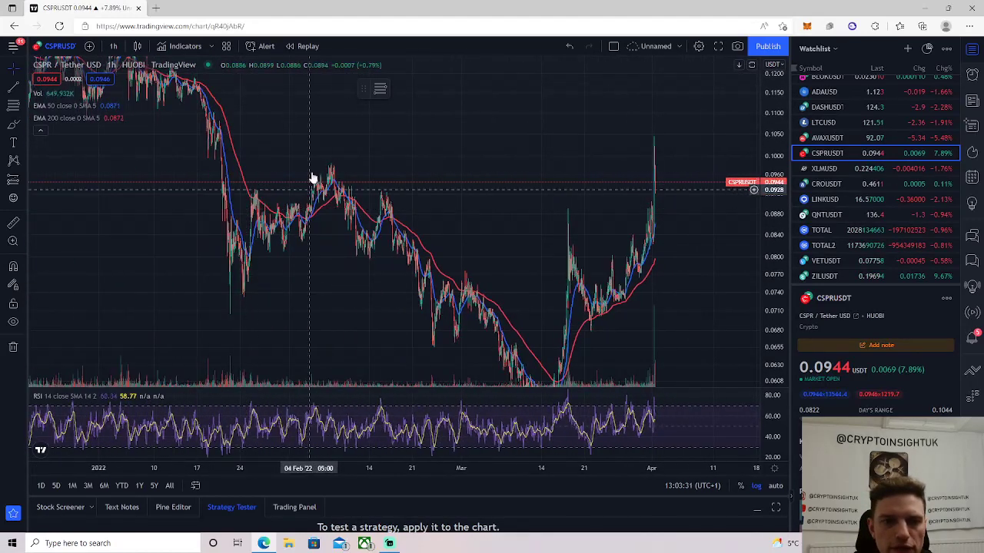
{"action": "left_click_drag", "start_coordinate": [640, 217], "coordinate": [475, 217]}
Step: Look through the remaining watchlist markets down to COIN and return to the start of the list
{"action": "scroll", "coordinate": [891, 220], "scroll_direction": "down", "scroll_amount": 5}
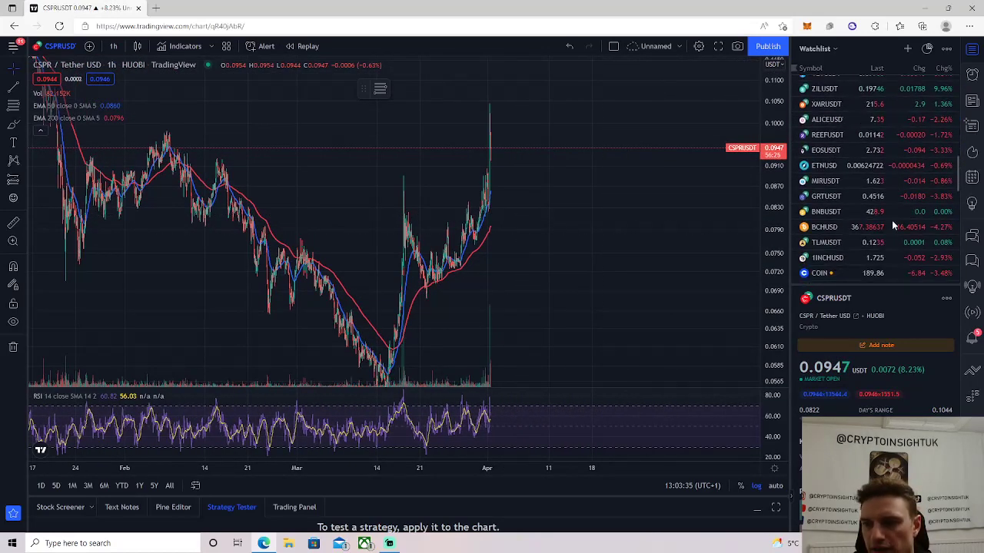
{"action": "scroll", "coordinate": [859, 139], "scroll_direction": "up", "scroll_amount": 3}
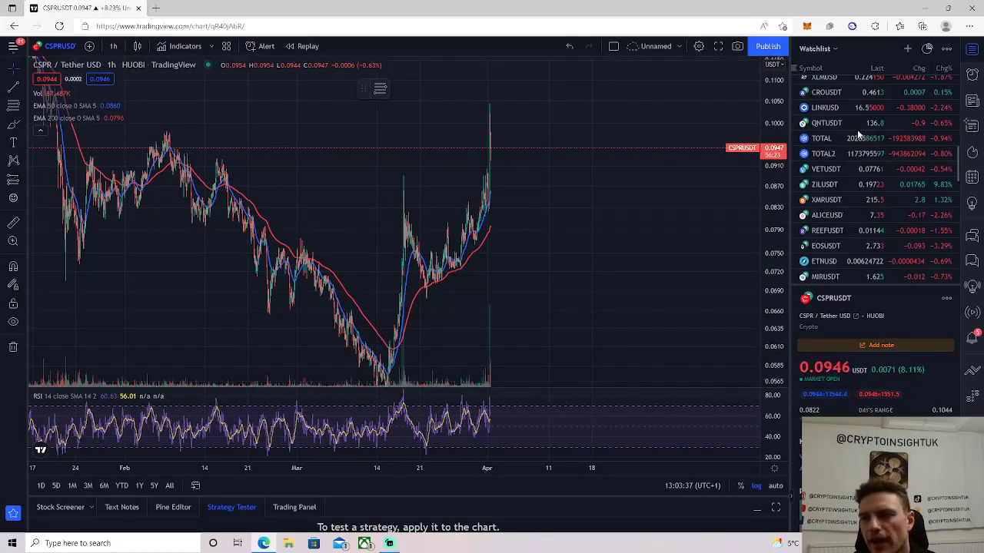
{"action": "scroll", "coordinate": [881, 171], "scroll_direction": "up", "scroll_amount": 5}
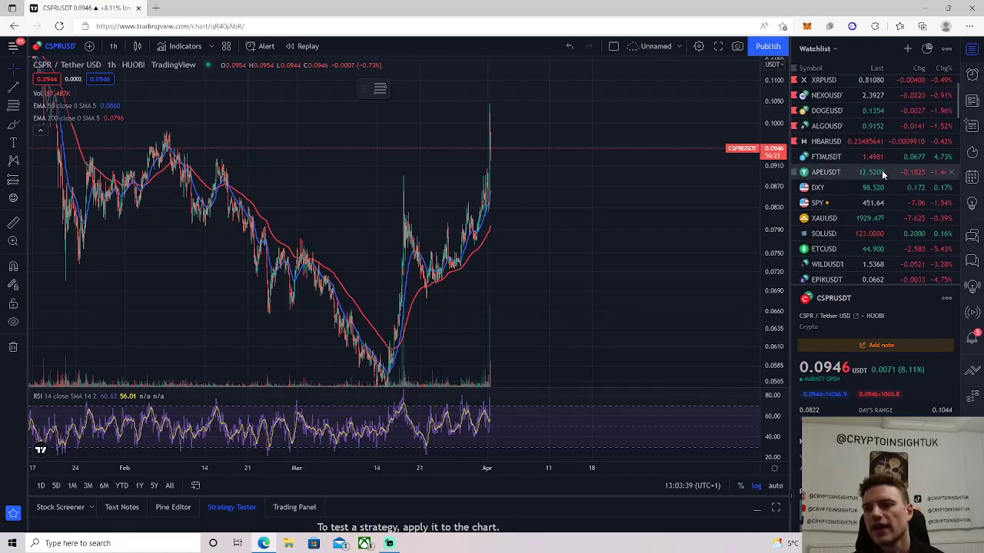
{"action": "scroll", "coordinate": [864, 163], "scroll_direction": "up", "scroll_amount": 1}
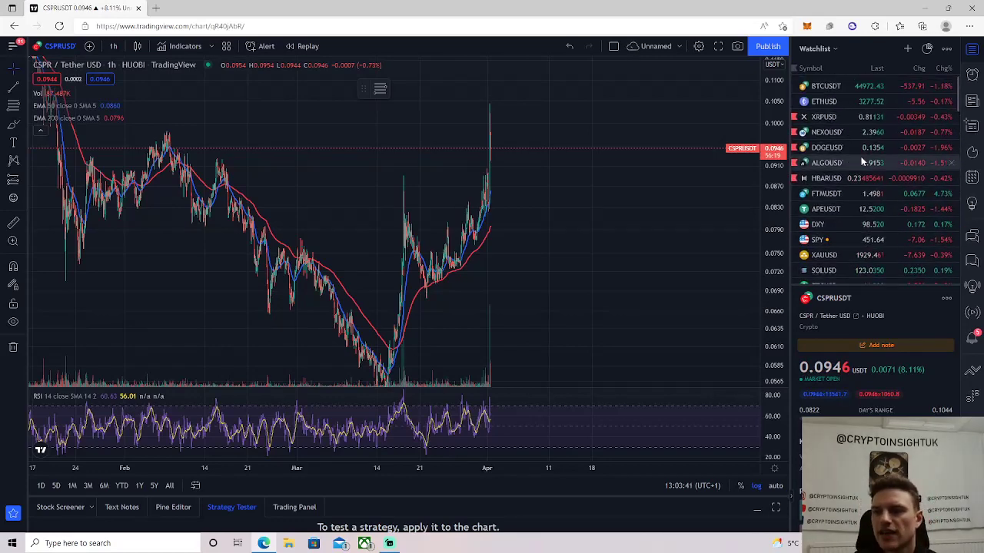